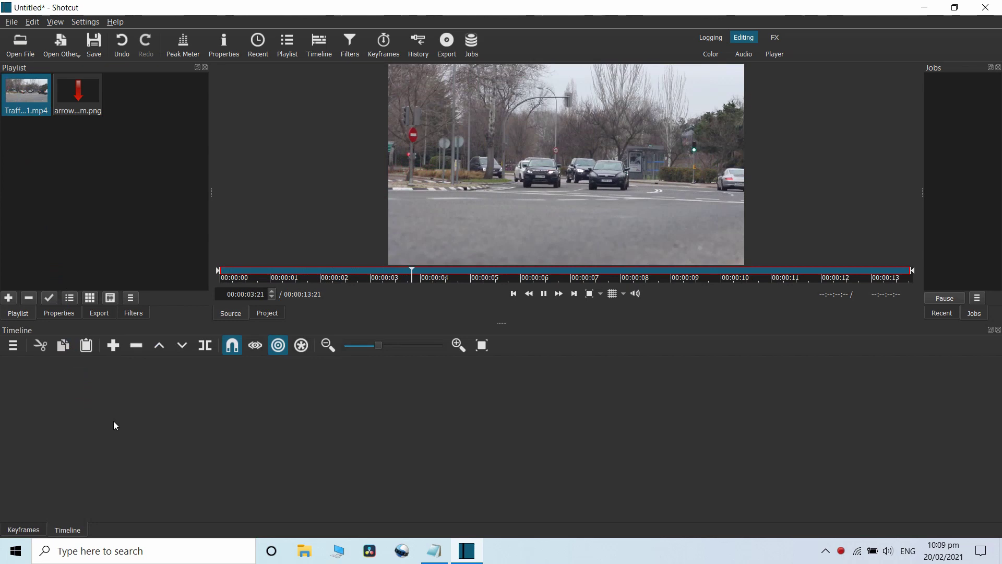
- Append the traffic clip to the timeline and add a second video track above it
{"action": "key", "text": "a"}
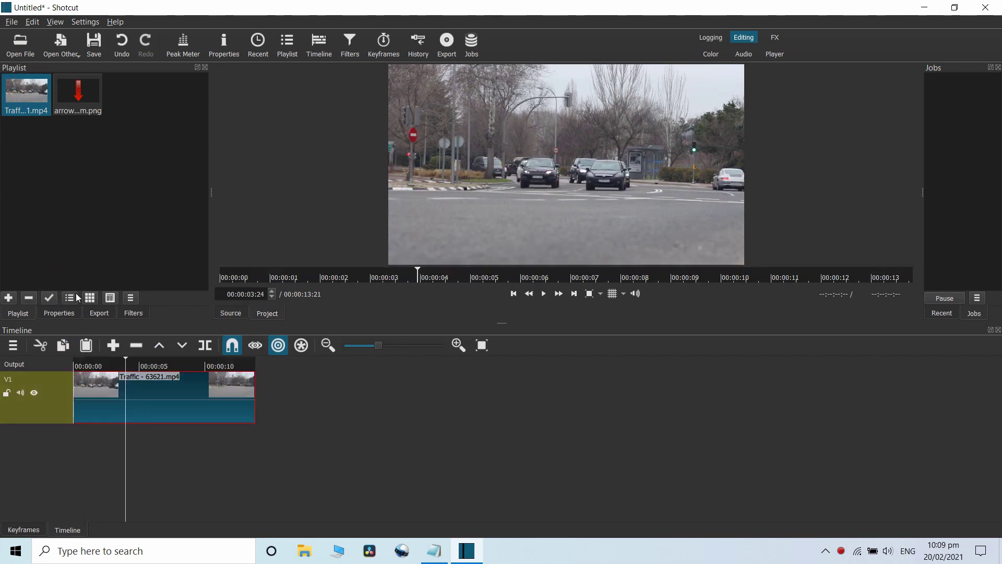
{"action": "right_click", "coordinate": [46, 400]}
{"action": "mouse_move", "coordinate": [65, 407]}
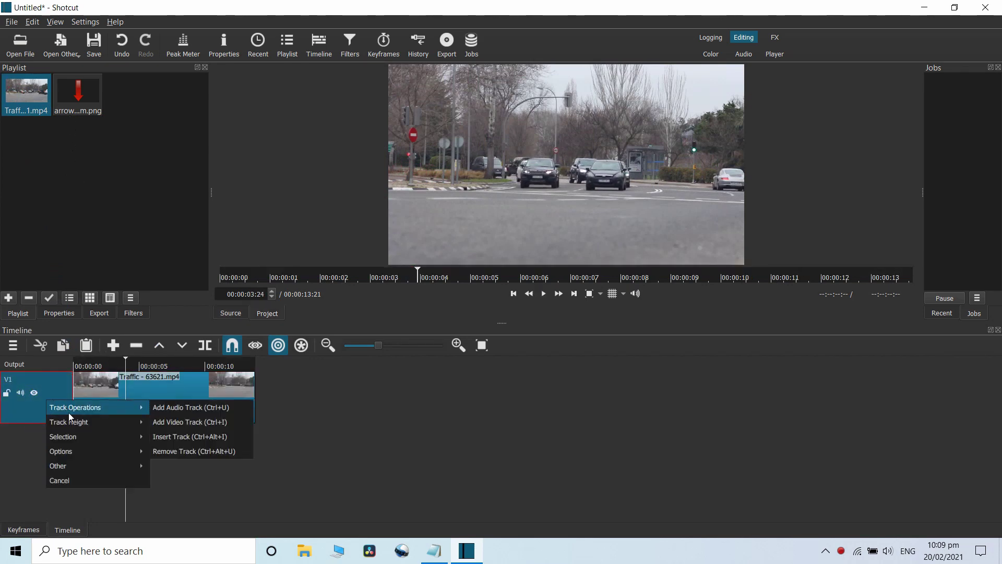
{"action": "left_click", "coordinate": [197, 425]}
- Place the arrow image at the start of track V2 and extend its clip to 00:00:06:18
{"action": "left_click_drag", "start_coordinate": [79, 99], "coordinate": [107, 400]}
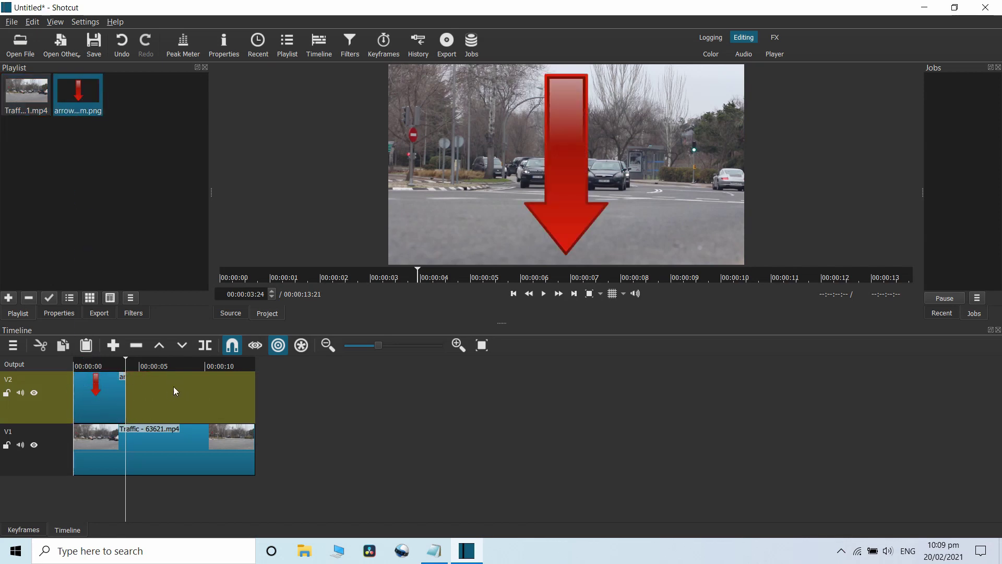
{"action": "left_click", "coordinate": [150, 365]}
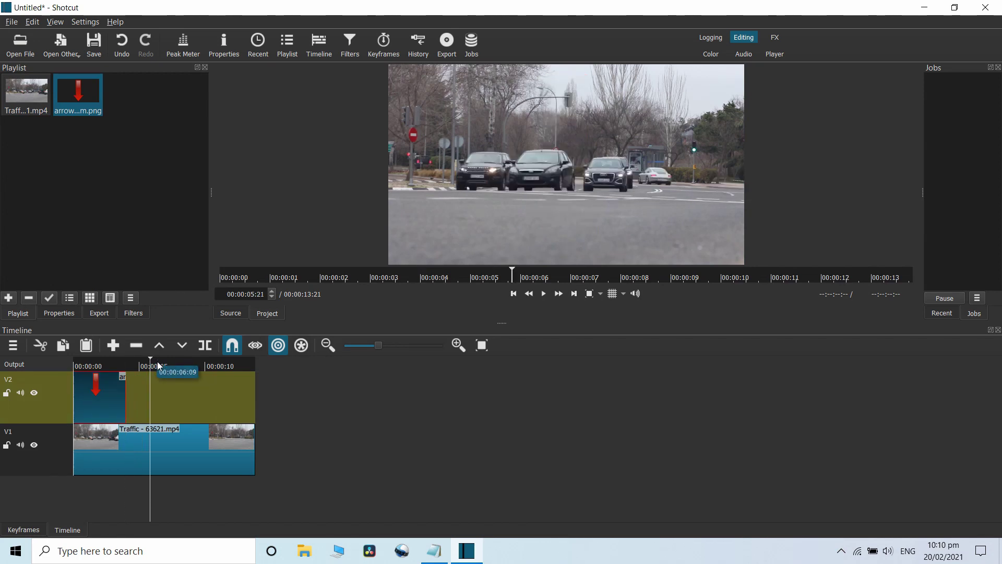
{"action": "left_click", "coordinate": [157, 366]}
{"action": "left_click", "coordinate": [166, 366]}
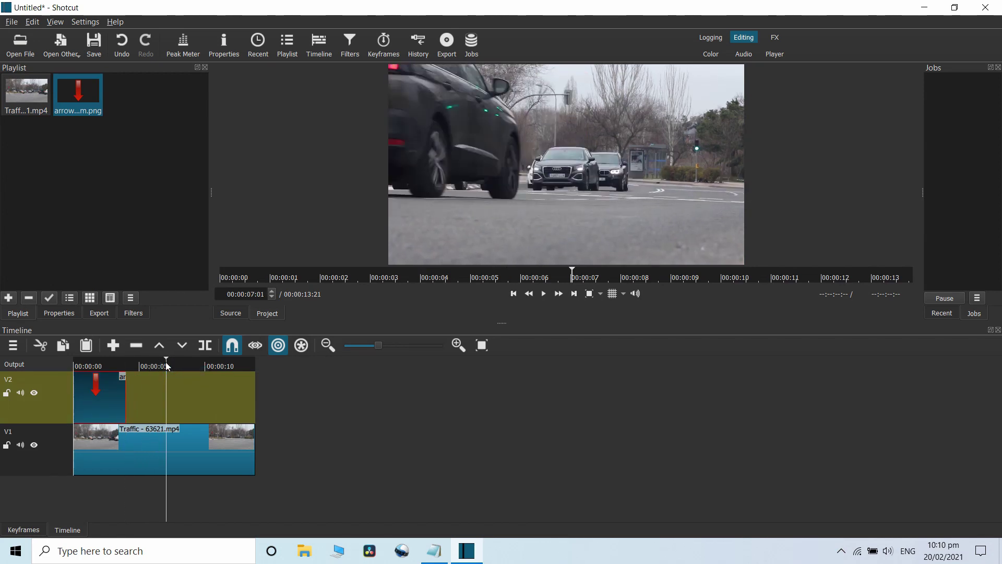
{"action": "left_click", "coordinate": [165, 365]}
{"action": "left_click", "coordinate": [162, 365]}
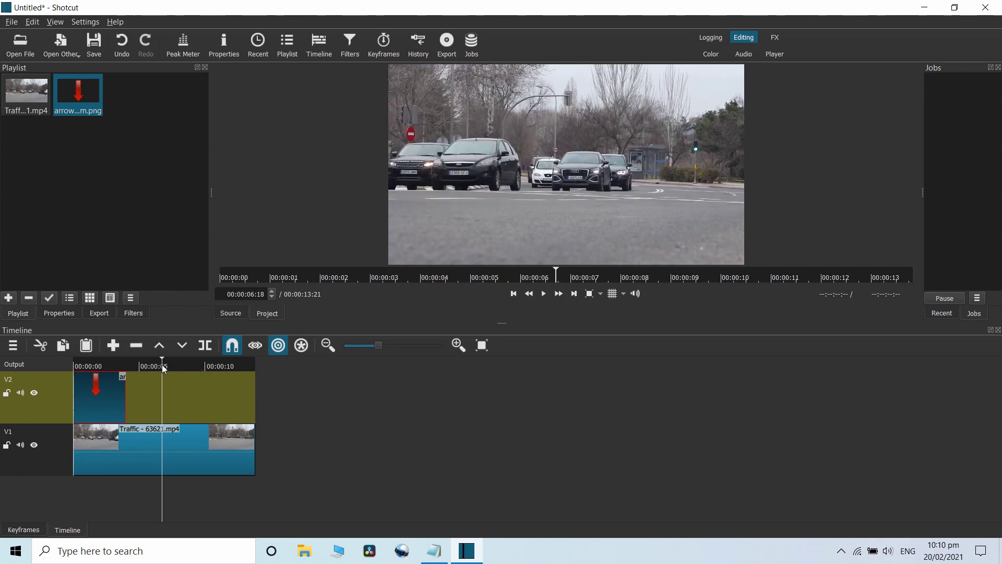
{"action": "left_click_drag", "start_coordinate": [124, 396], "coordinate": [165, 392]}
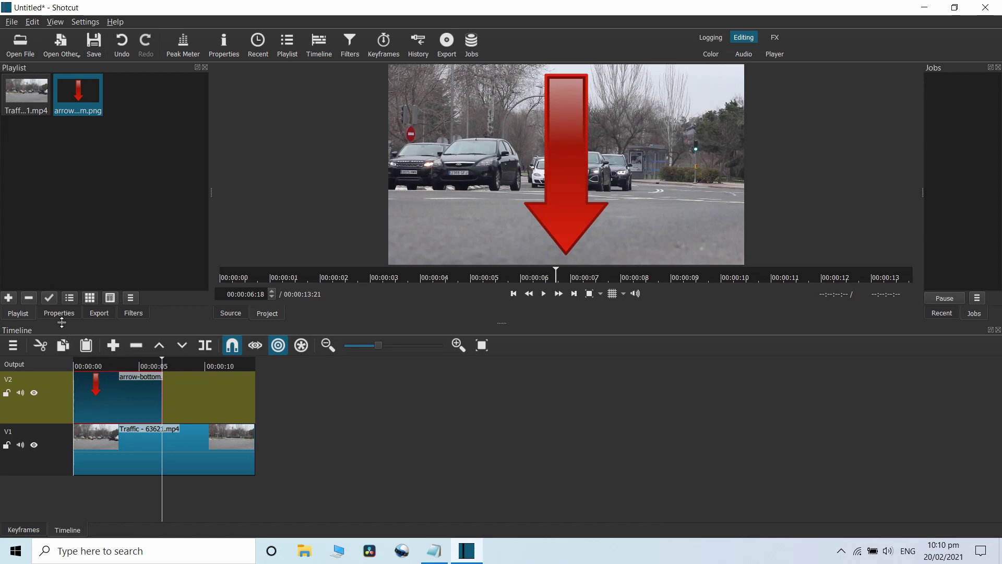
- Add the Size, Position & Rotate filter to the arrow clip
{"action": "left_click", "coordinate": [133, 313]}
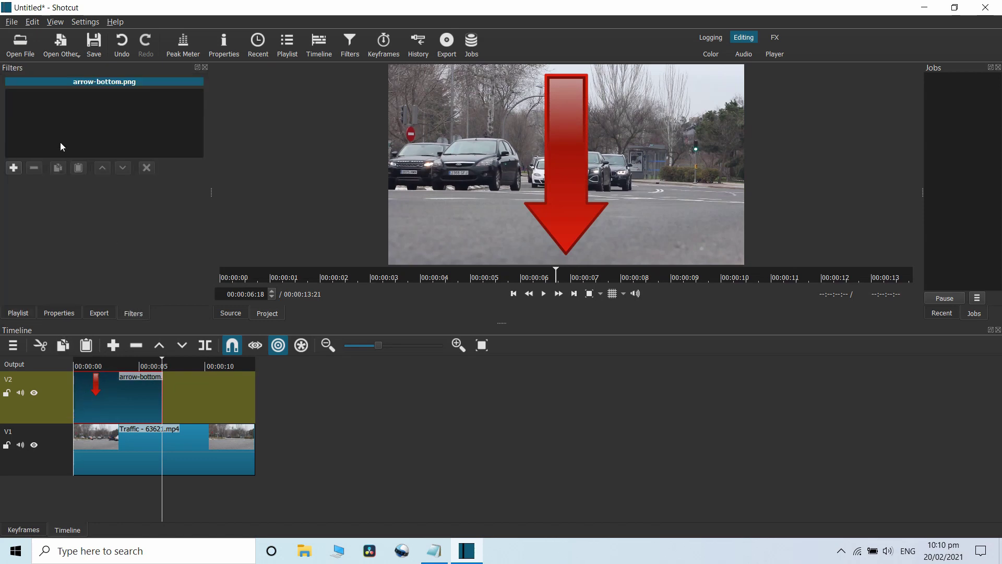
{"action": "left_click", "coordinate": [19, 170]}
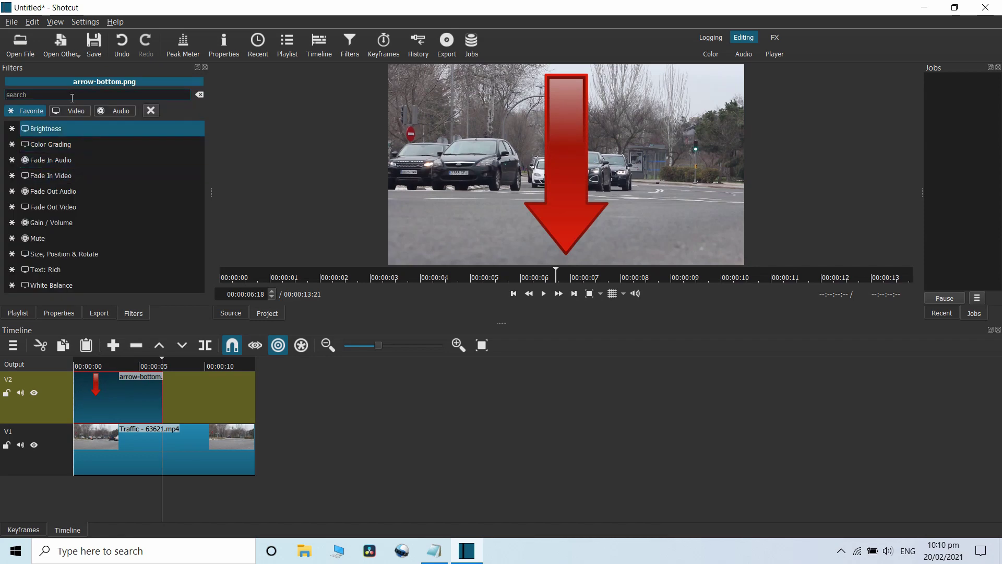
{"action": "type", "text": "size"}
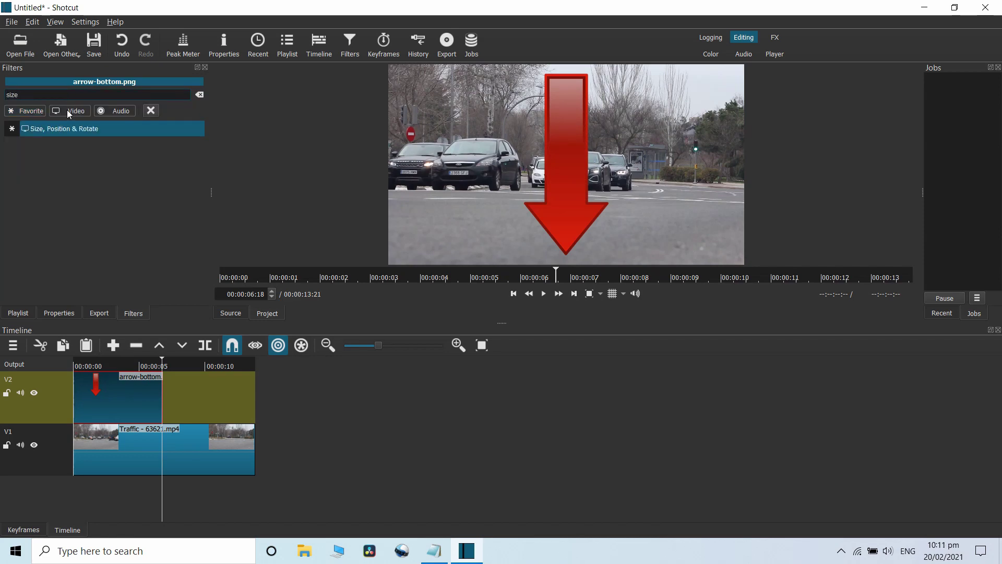
{"action": "left_click", "coordinate": [59, 133]}
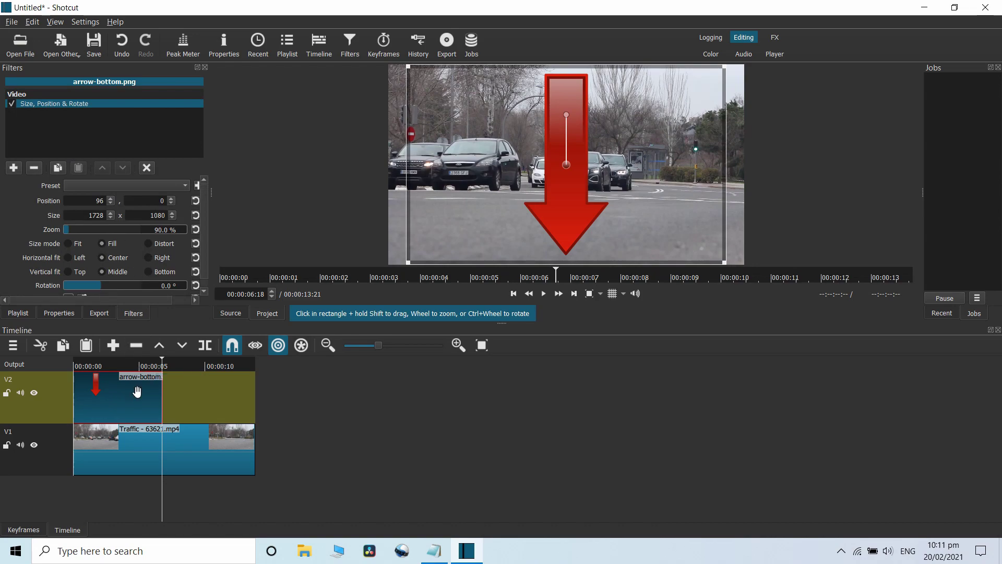
- Enable size and position keyframes at 00:00:00:02 and shrink the arrow to 306 x 191 at position 562, 329, above the traffic
{"action": "left_click", "coordinate": [76, 366]}
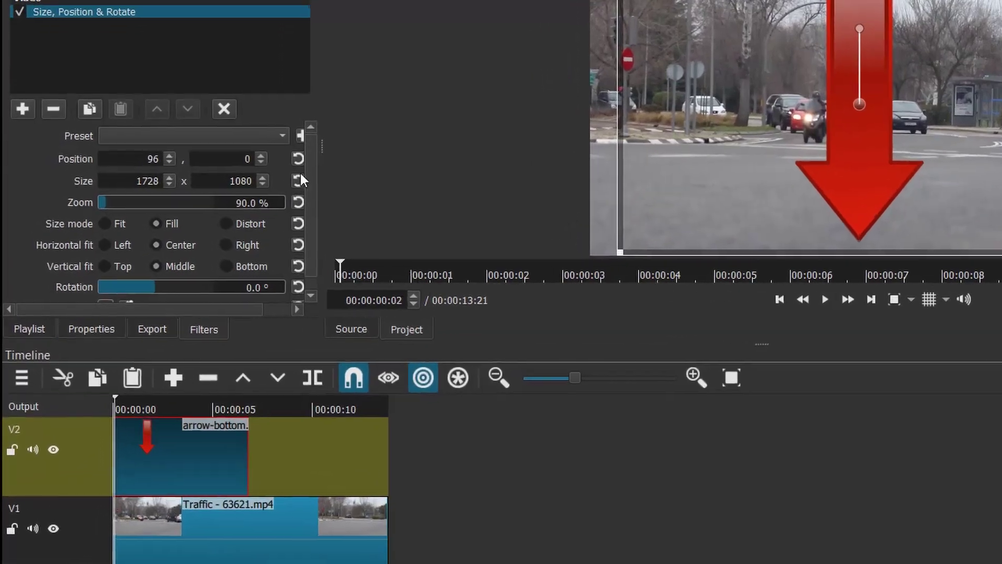
{"action": "scroll", "coordinate": [321, 300], "scroll_direction": "right", "scroll_amount": 3}
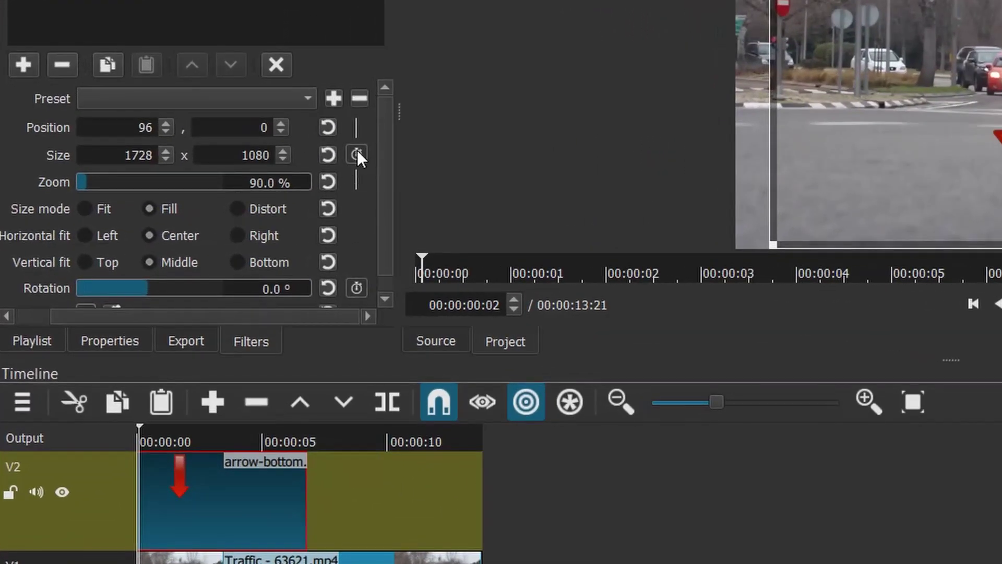
{"action": "left_click", "coordinate": [357, 154]}
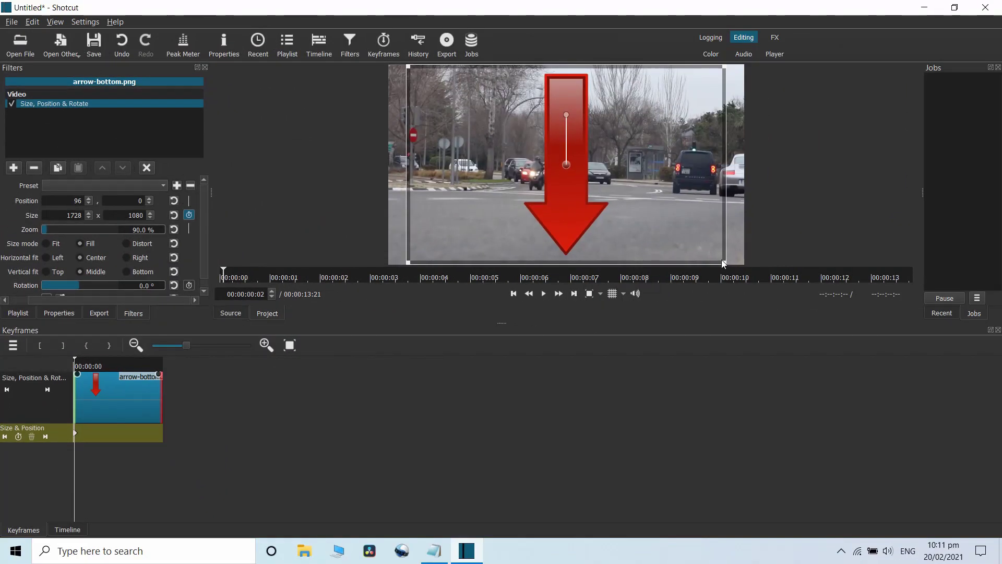
{"action": "left_click_drag", "start_coordinate": [724, 263], "coordinate": [618, 188]}
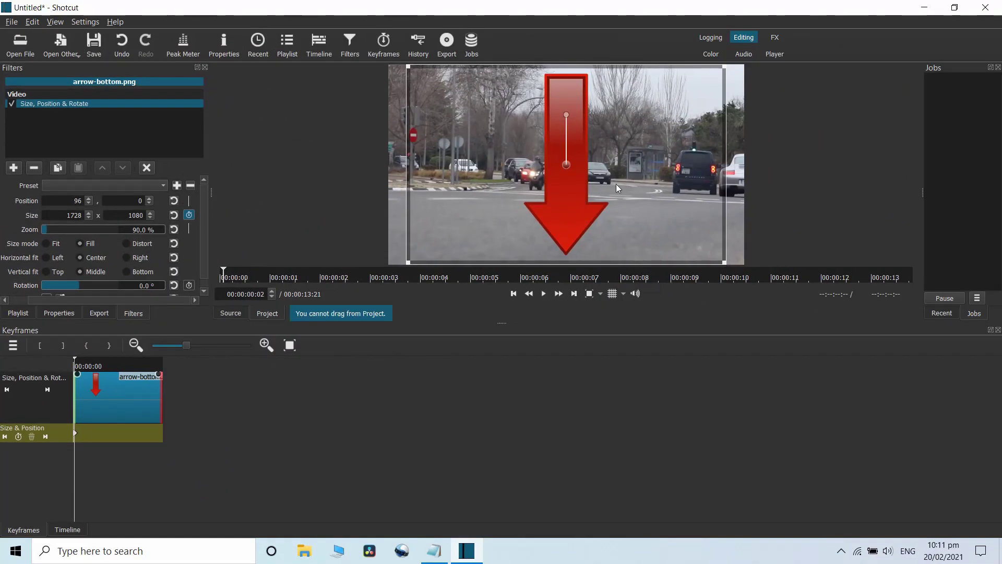
{"action": "left_click_drag", "start_coordinate": [408, 75], "coordinate": [519, 141]}
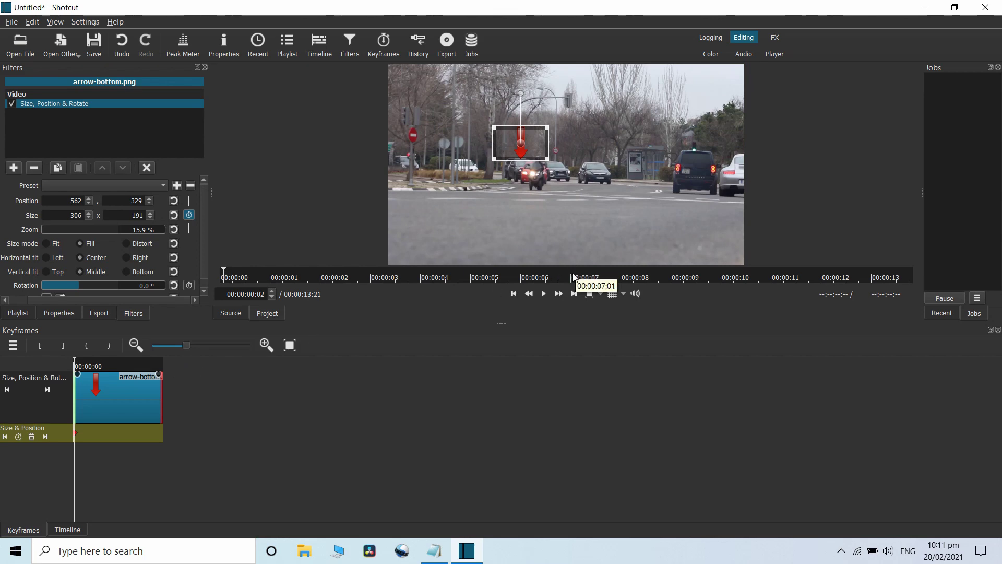
- Keyframe the arrow at position 581, 329 at 00:00:00:10, and at 630, 325 with size 309 x 193 at 00:00:01:01
{"action": "left_click", "coordinate": [544, 294]}
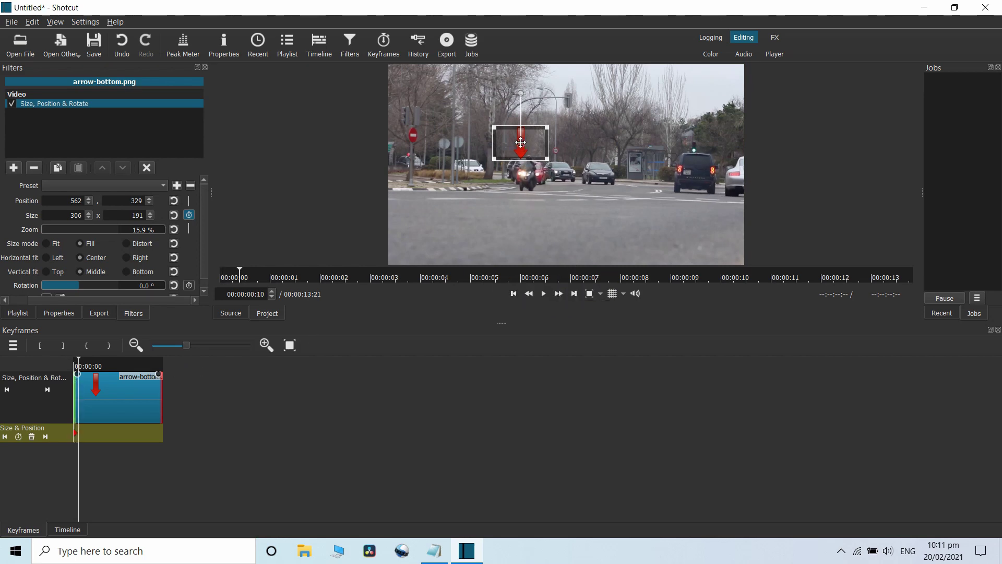
{"action": "left_click_drag", "start_coordinate": [523, 141], "coordinate": [532, 145]}
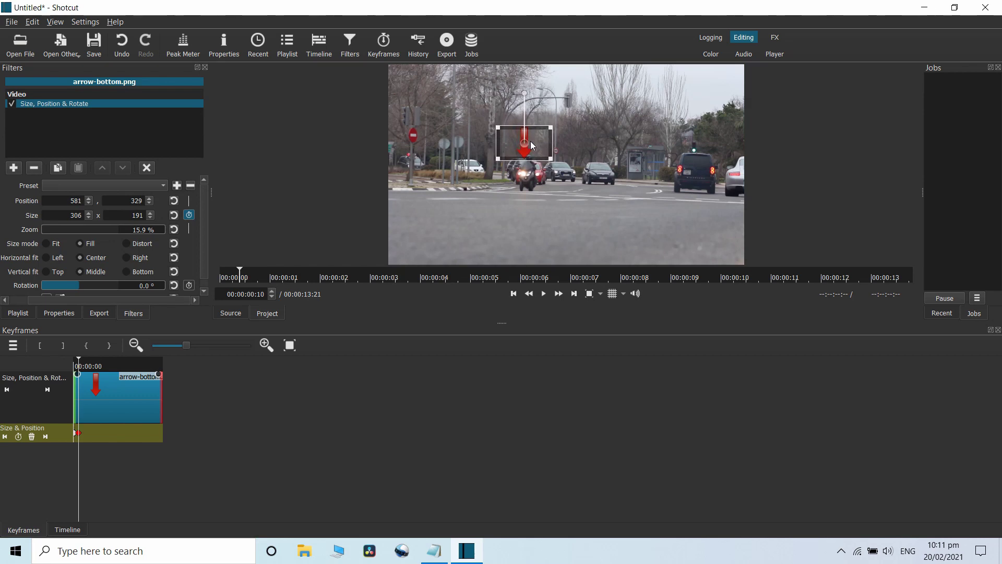
{"action": "left_click", "coordinate": [543, 293]}
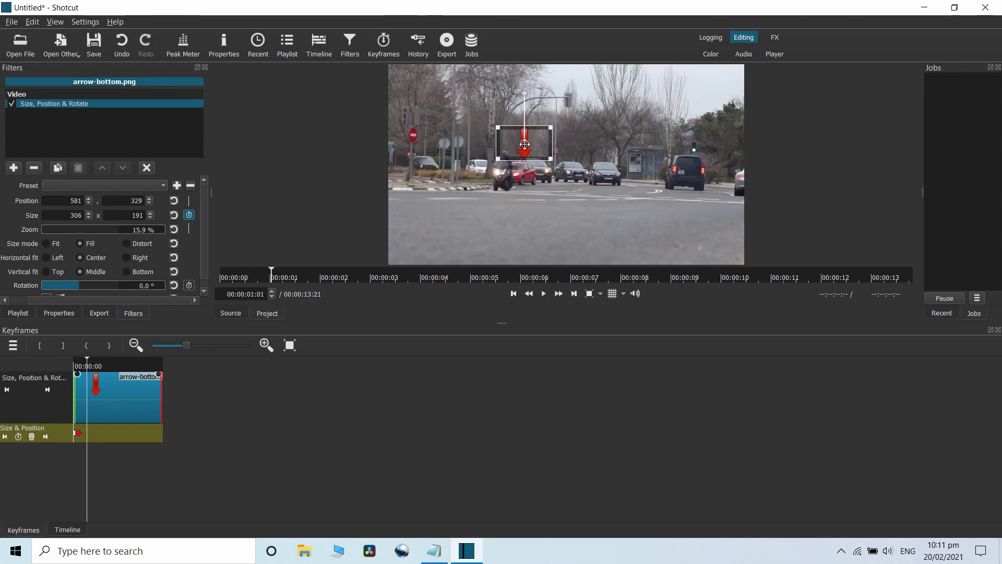
{"action": "left_click", "coordinate": [91, 215]}
{"action": "left_click", "coordinate": [90, 212]}
{"action": "left_click", "coordinate": [152, 214]}
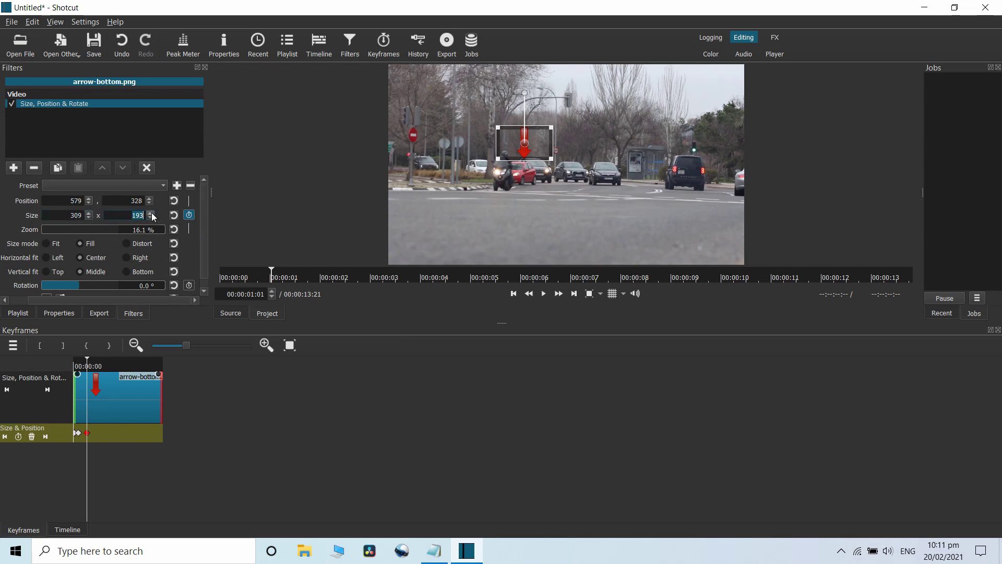
{"action": "left_click", "coordinate": [527, 141]}
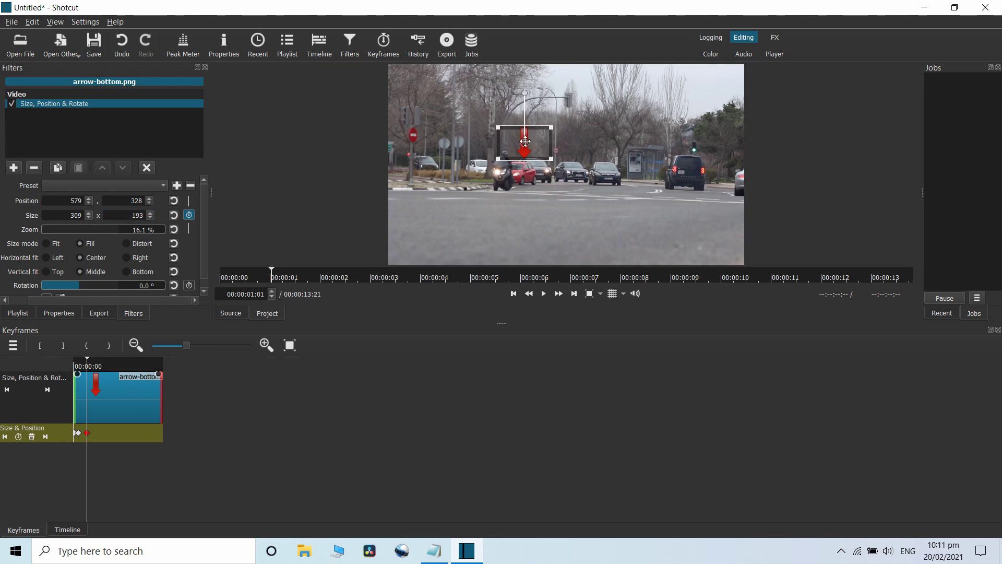
{"action": "left_click_drag", "start_coordinate": [532, 145], "coordinate": [541, 145]}
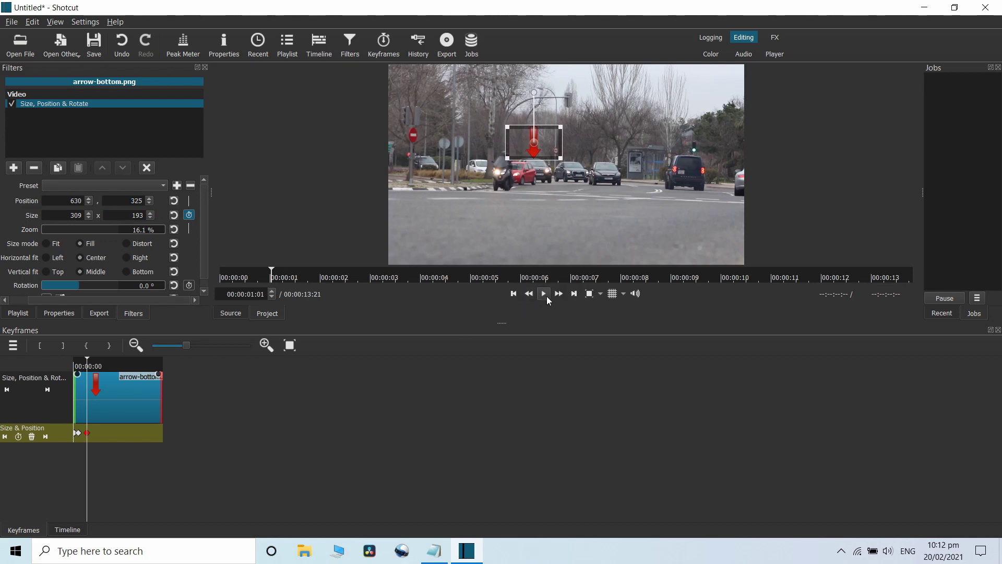
- Keyframe the arrow at 00:00:01:15 with size 310 x 194 and position 669, 325, above the tracked car
{"action": "left_click", "coordinate": [545, 296]}
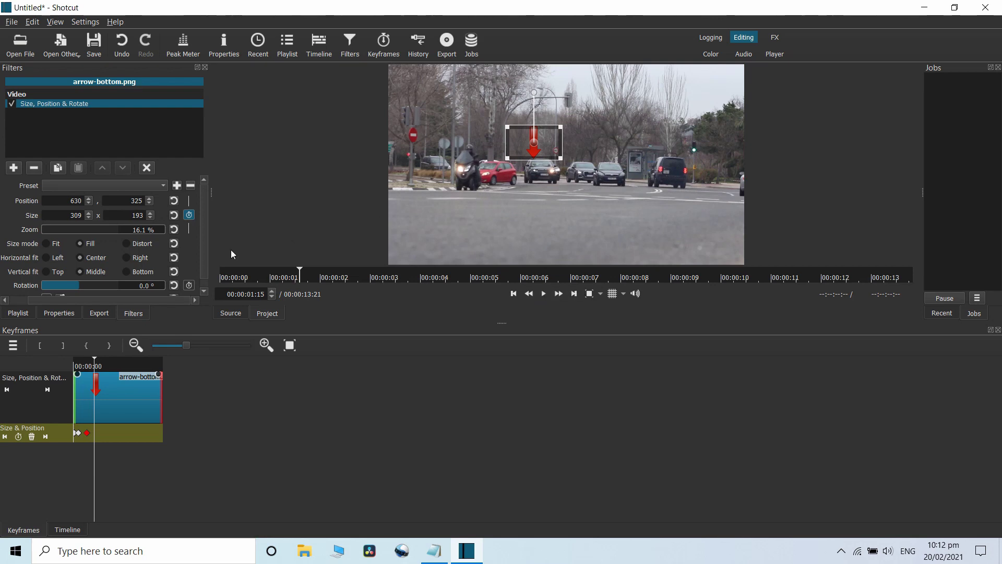
{"action": "left_click", "coordinate": [90, 213]}
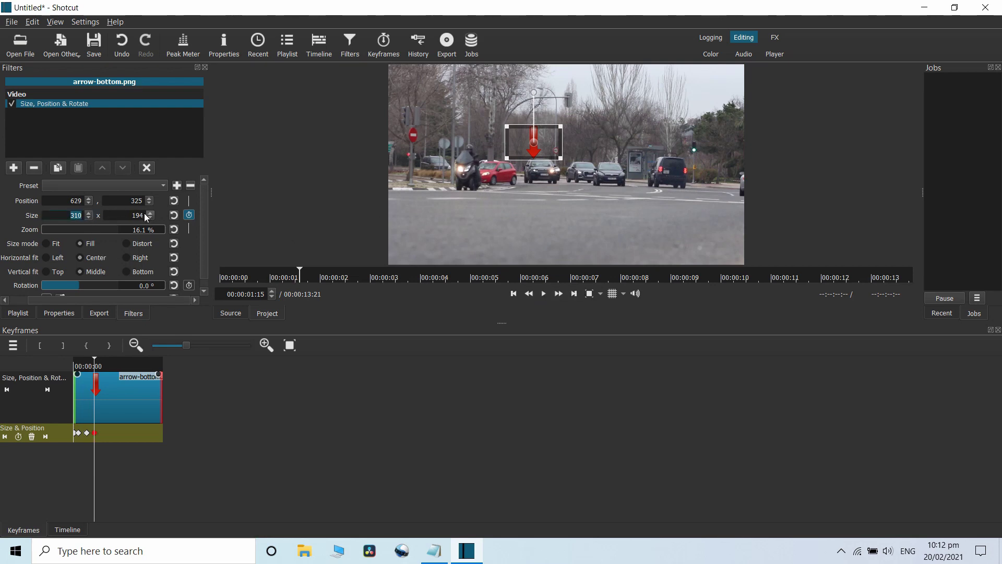
{"action": "left_click", "coordinate": [535, 141]}
{"action": "left_click_drag", "start_coordinate": [542, 144], "coordinate": [550, 146]}
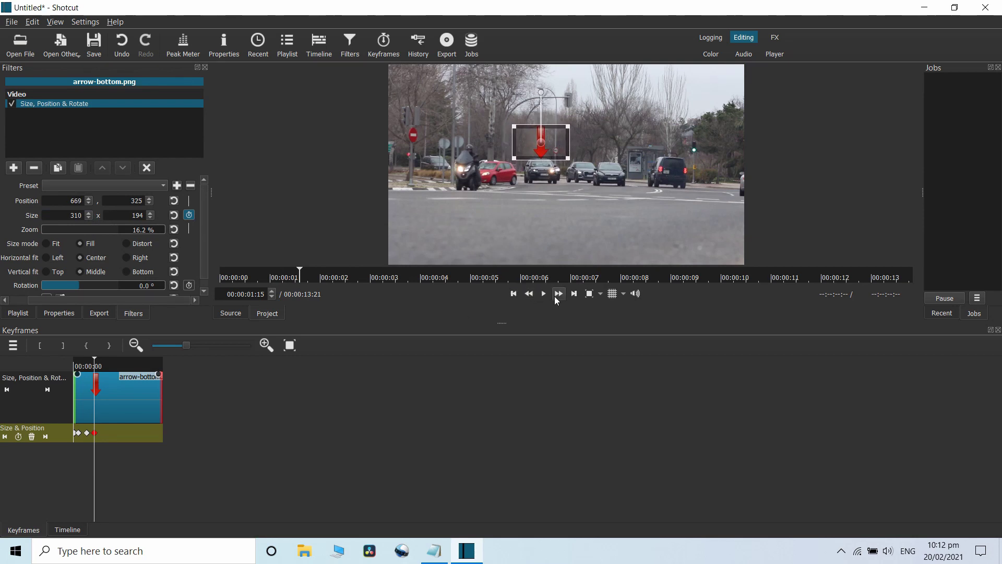
- Keyframe the arrow at 00:00:02:02 with size 314 x 196 and position 685, 321, above the tracked car
{"action": "left_click", "coordinate": [544, 295]}
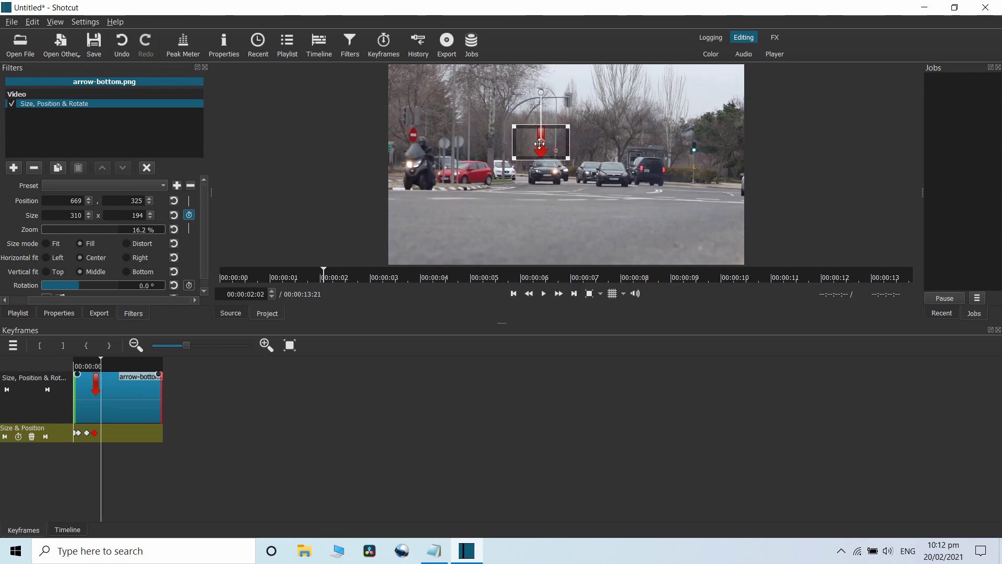
{"action": "left_click", "coordinate": [89, 213]}
{"action": "left_click", "coordinate": [150, 213]}
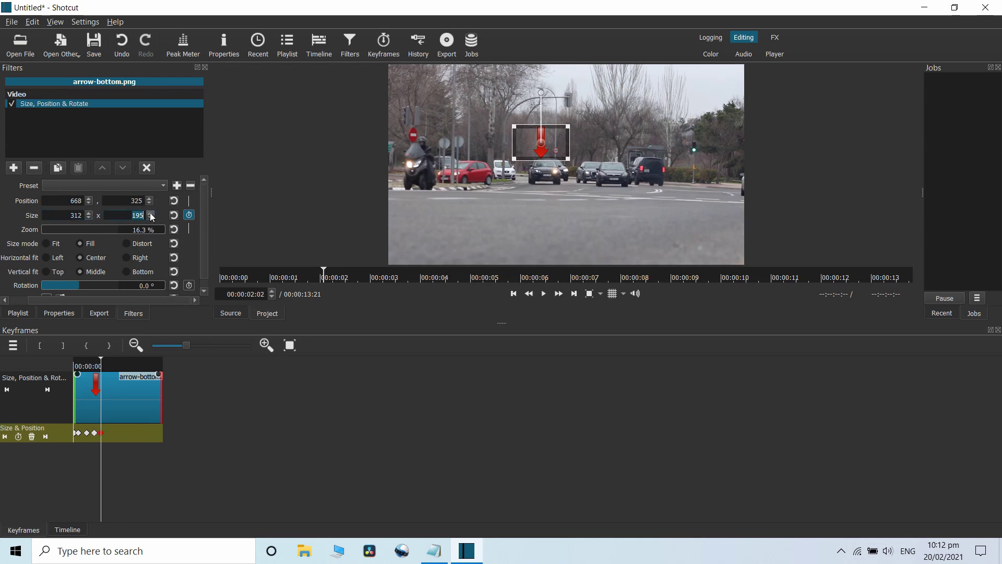
{"action": "left_click", "coordinate": [89, 213]}
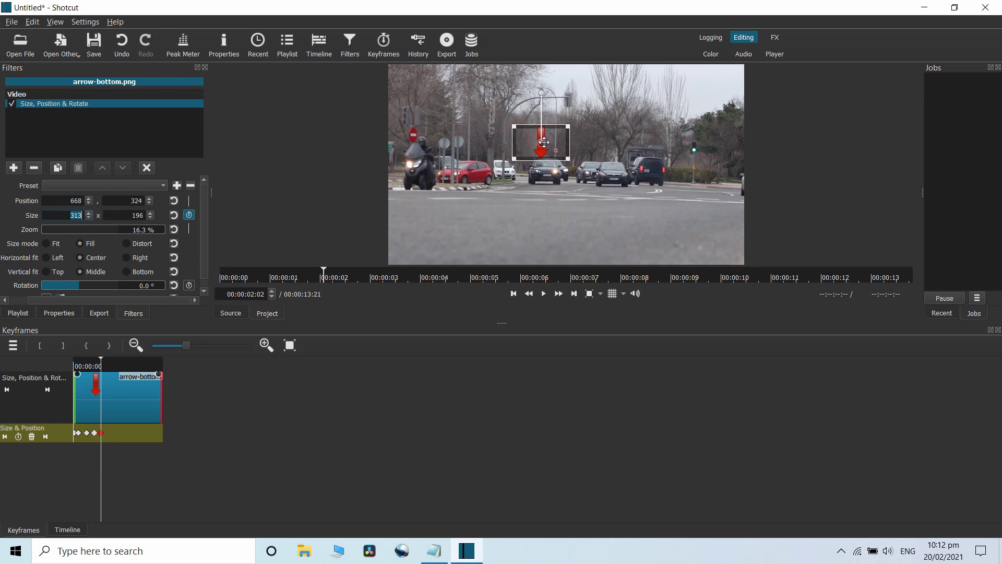
{"action": "left_click_drag", "start_coordinate": [544, 142], "coordinate": [554, 143]}
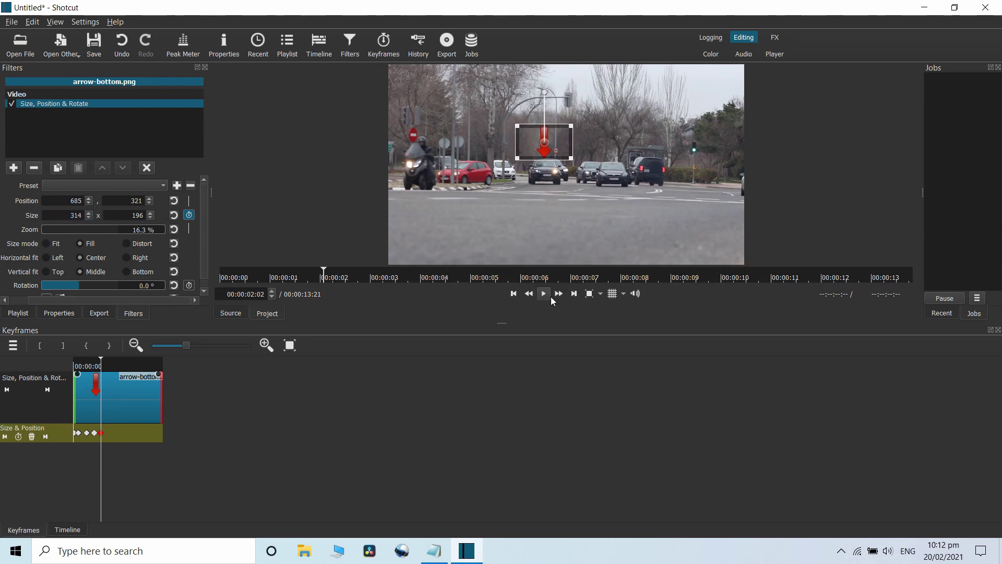
- Keyframe the arrow at 00:00:02:20 with size 317 x 198 and position 697, 320, above the tracked car
{"action": "left_click", "coordinate": [544, 293]}
{"action": "left_click", "coordinate": [544, 294]}
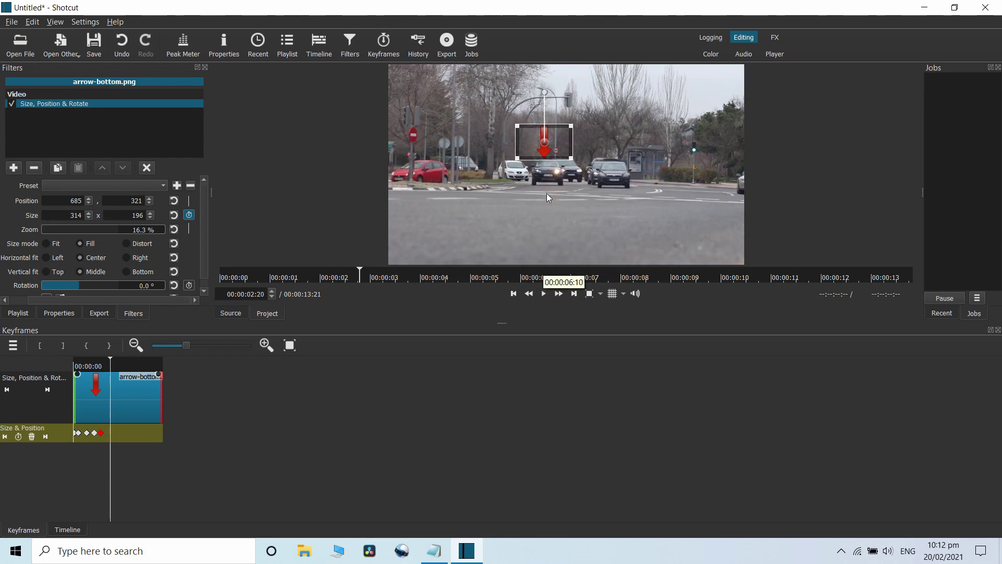
{"action": "left_click", "coordinate": [88, 214]}
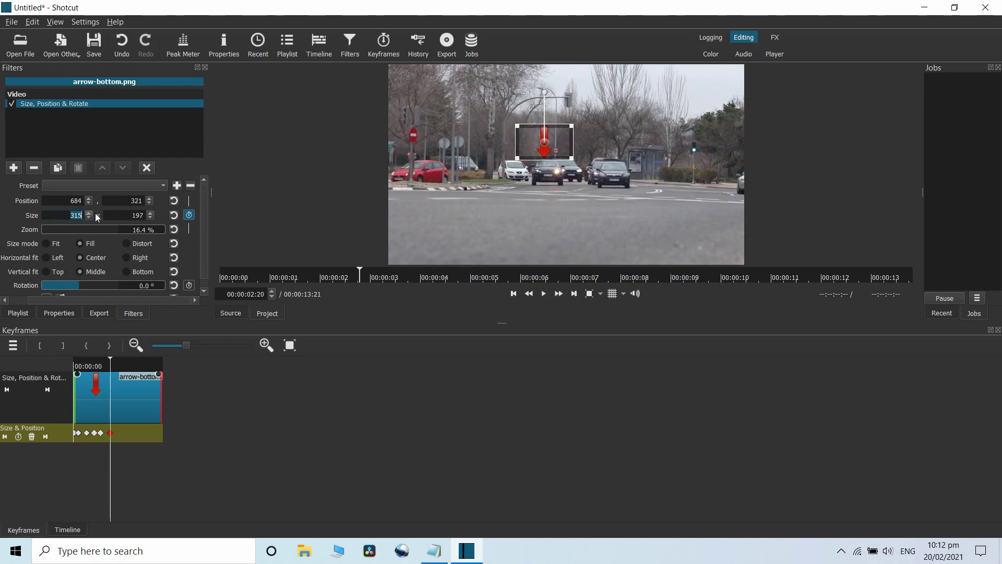
{"action": "left_click", "coordinate": [150, 213]}
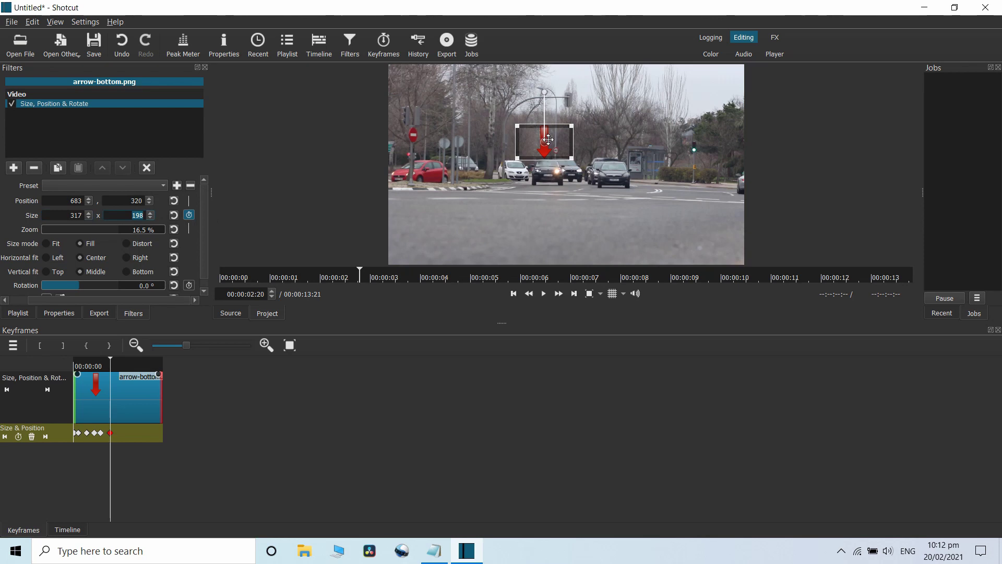
{"action": "left_click_drag", "start_coordinate": [554, 144], "coordinate": [558, 144]}
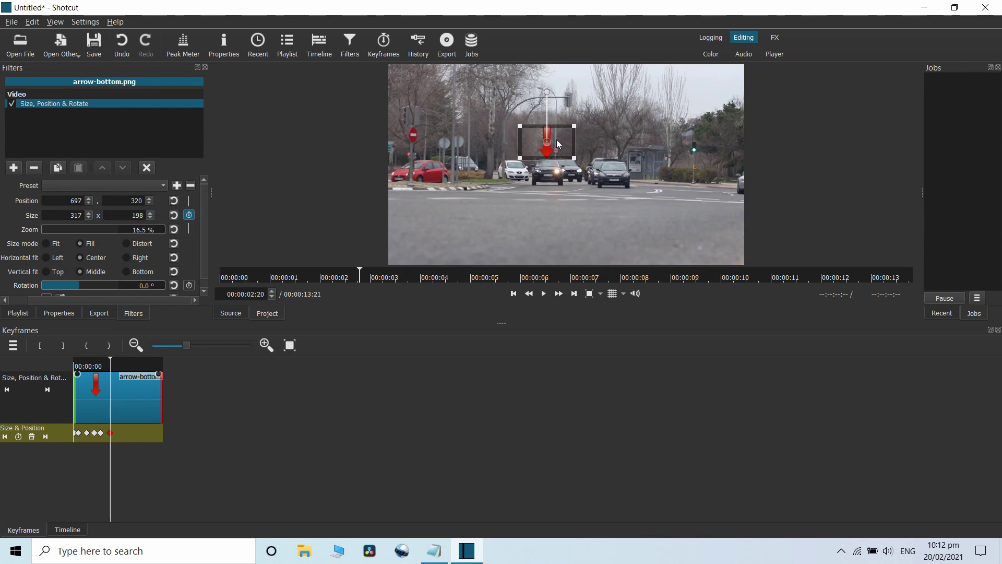
- Keyframe the arrow at 00:00:03:11 with size 317 x 198 and position 697, 320, above the tracked car
{"action": "left_click", "coordinate": [543, 295]}
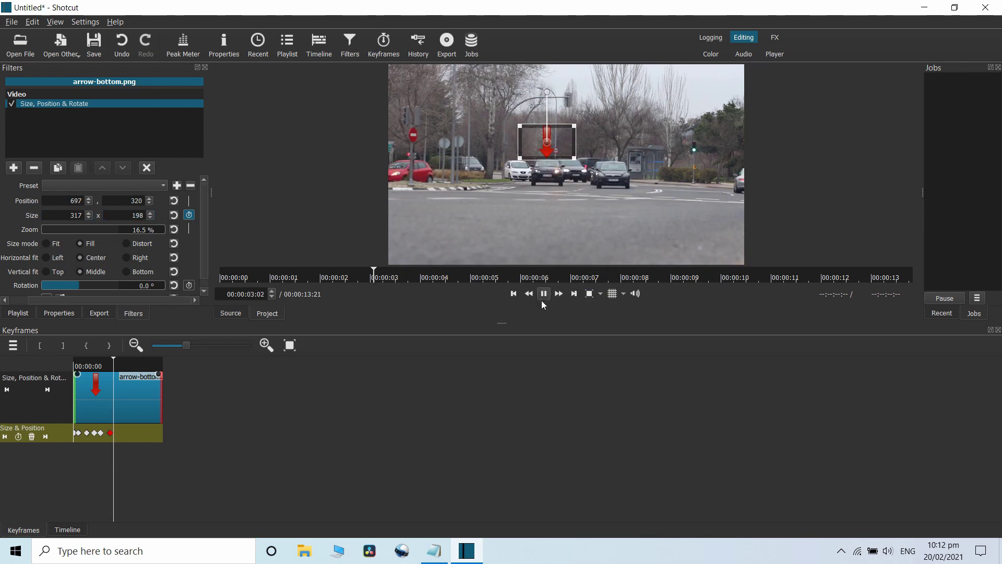
{"action": "left_click", "coordinate": [542, 297]}
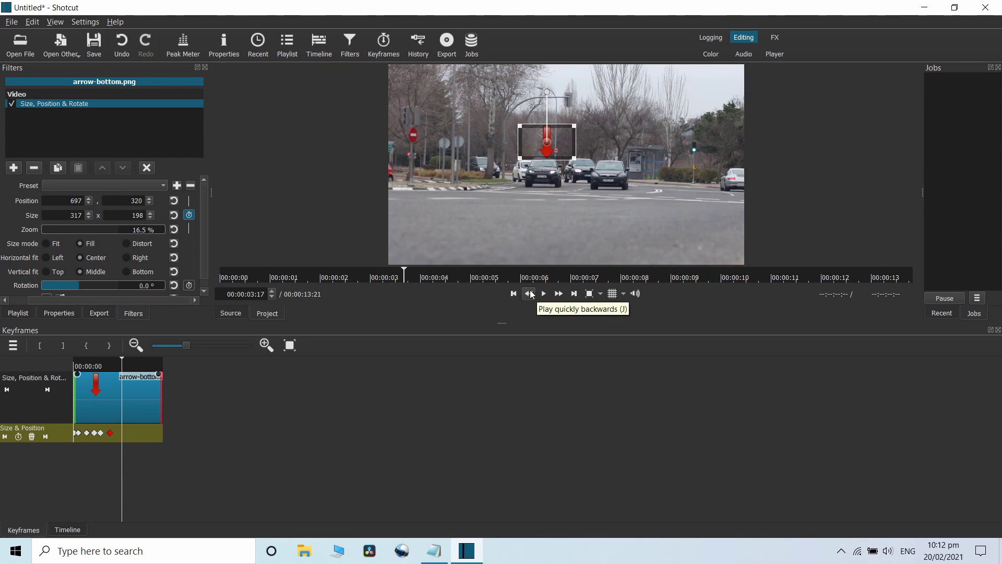
{"action": "left_click", "coordinate": [120, 367]}
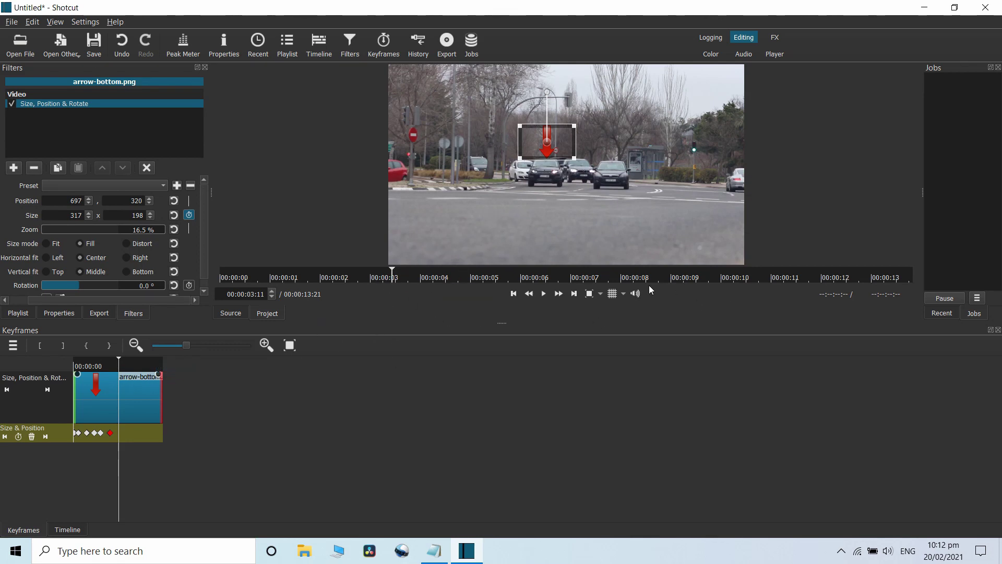
{"action": "left_click", "coordinate": [547, 143]}
{"action": "left_click_drag", "start_coordinate": [542, 146], "coordinate": [544, 145]}
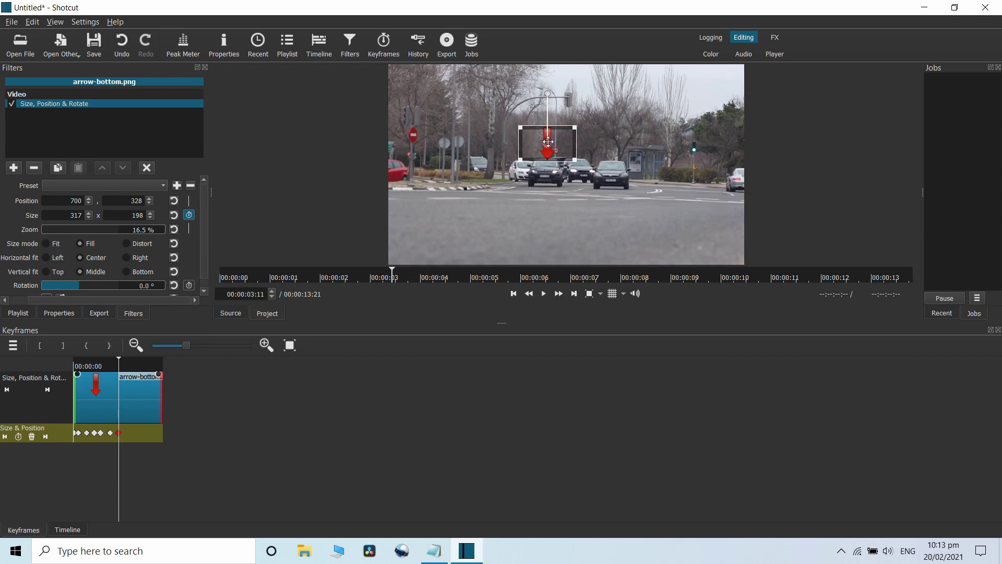
{"action": "left_click_drag", "start_coordinate": [548, 141], "coordinate": [546, 137]}
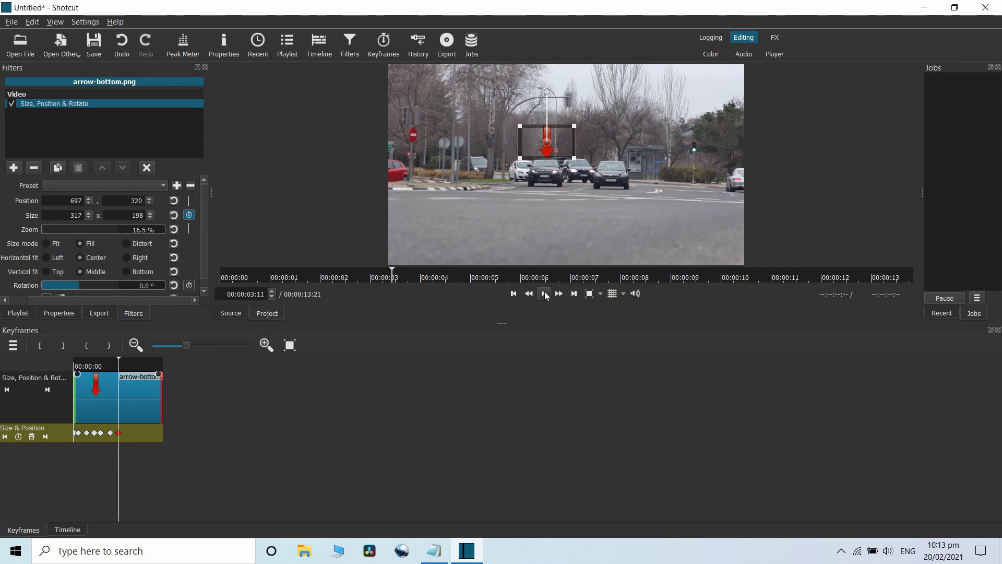
- Keyframe the arrow at 00:00:03:23 with size 322 x 201 and position 661, 310, above the tracked car
{"action": "left_click", "coordinate": [544, 293]}
{"action": "left_click", "coordinate": [545, 294]}
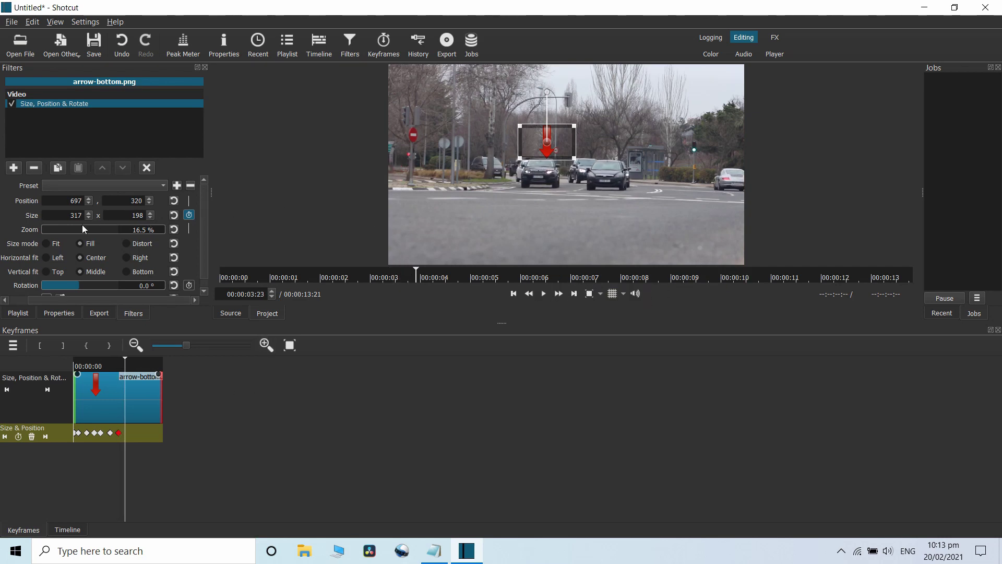
{"action": "left_click", "coordinate": [88, 213]}
{"action": "left_click", "coordinate": [88, 213]}
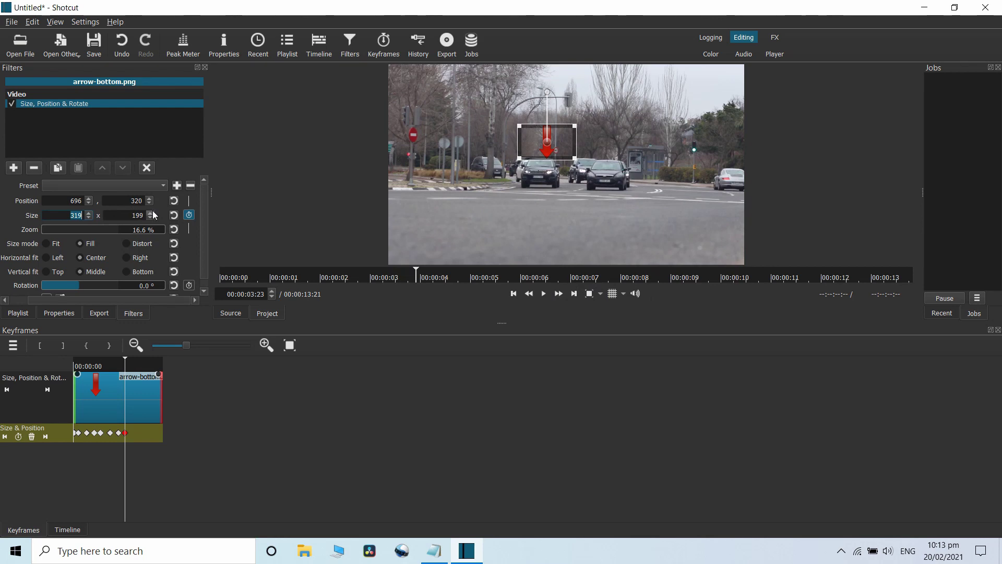
{"action": "left_click", "coordinate": [151, 213]}
{"action": "left_click", "coordinate": [151, 213]}
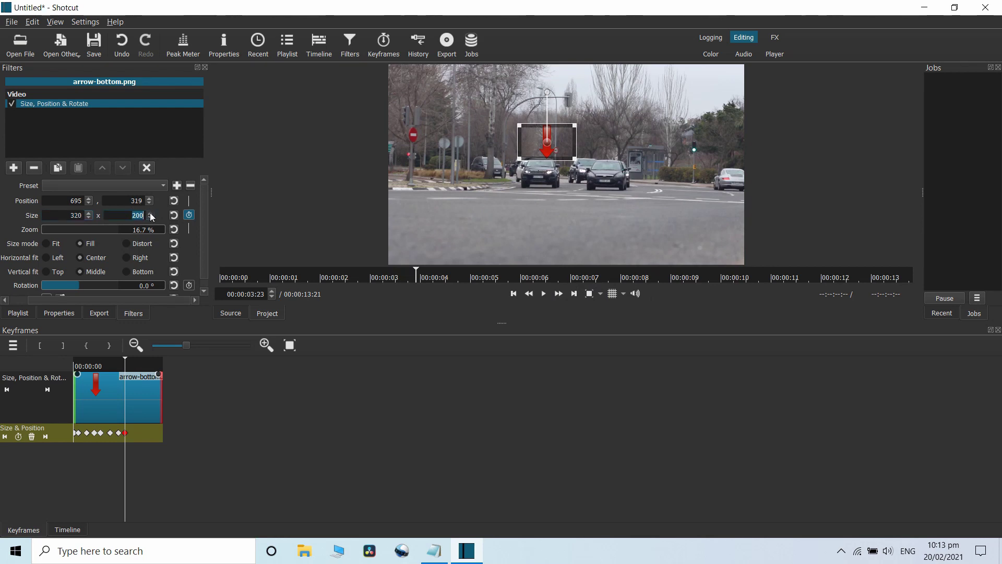
{"action": "left_click", "coordinate": [543, 144]}
{"action": "left_click_drag", "start_coordinate": [538, 141], "coordinate": [532, 140]}
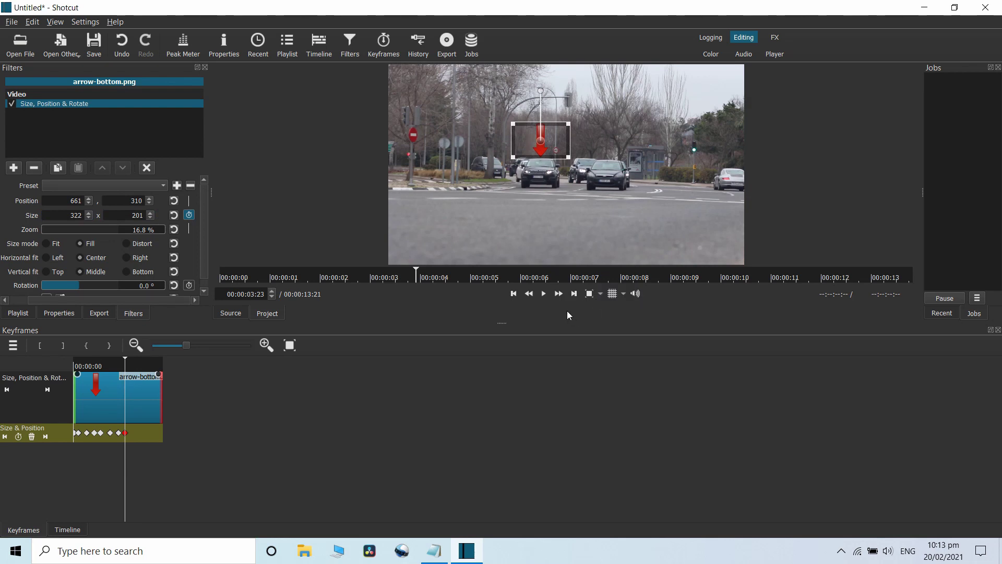
- Keyframe the arrow at 00:00:04:08 with size 325 x 203 and position 620, 303, above the tracked car
{"action": "left_click", "coordinate": [544, 295]}
{"action": "left_click", "coordinate": [544, 295]}
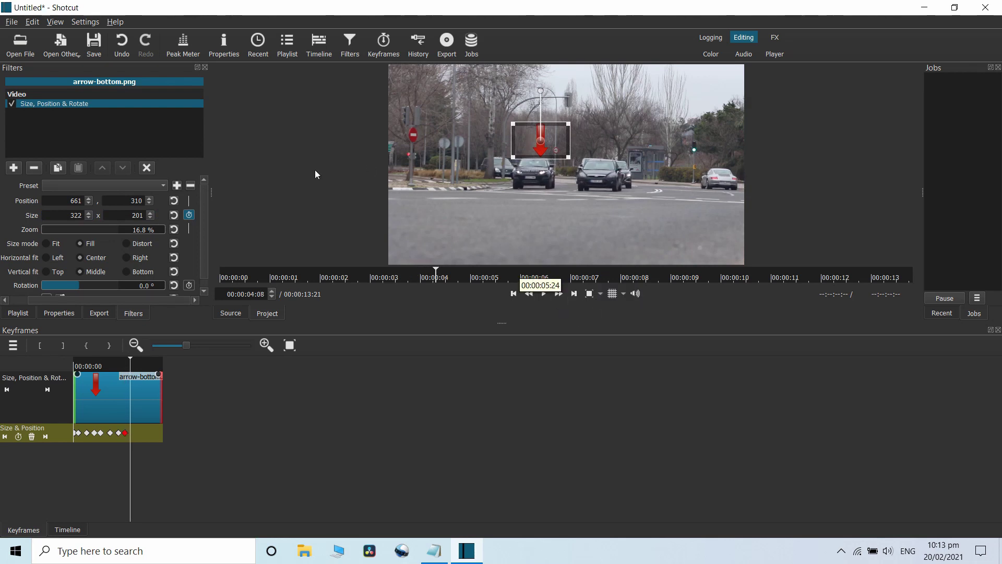
{"action": "double_click", "coordinate": [87, 214]}
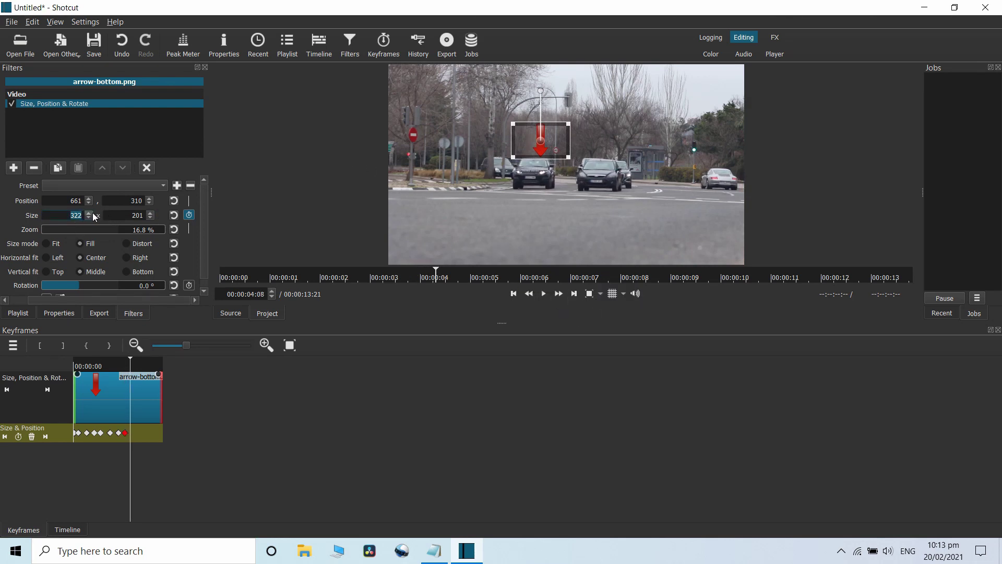
{"action": "key", "text": "Up"}
{"action": "left_click", "coordinate": [150, 213]}
{"action": "left_click_drag", "start_coordinate": [539, 139], "coordinate": [527, 139]}
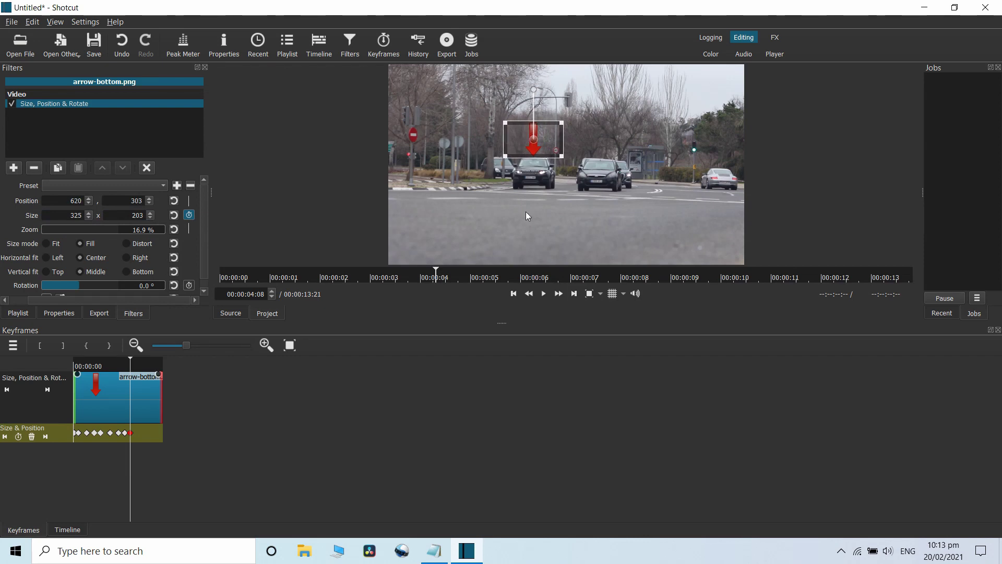
- Keyframe the arrow at 00:00:04:24 with size 330 x 206 and position 547, 299, above the tracked car
{"action": "left_click", "coordinate": [543, 294]}
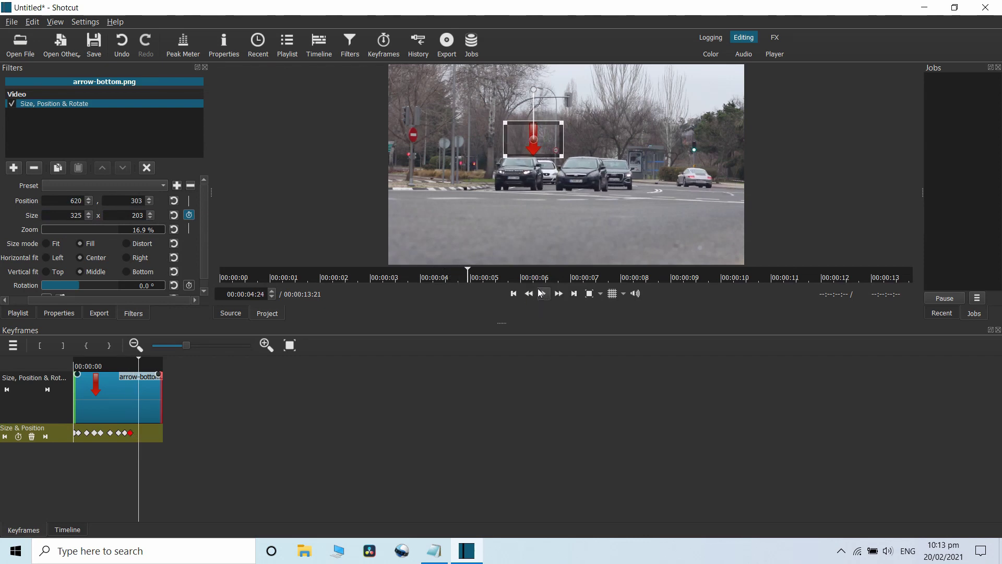
{"action": "left_click", "coordinate": [89, 212]}
{"action": "left_click", "coordinate": [89, 213]}
{"action": "left_click", "coordinate": [150, 213]}
{"action": "left_click", "coordinate": [152, 214]}
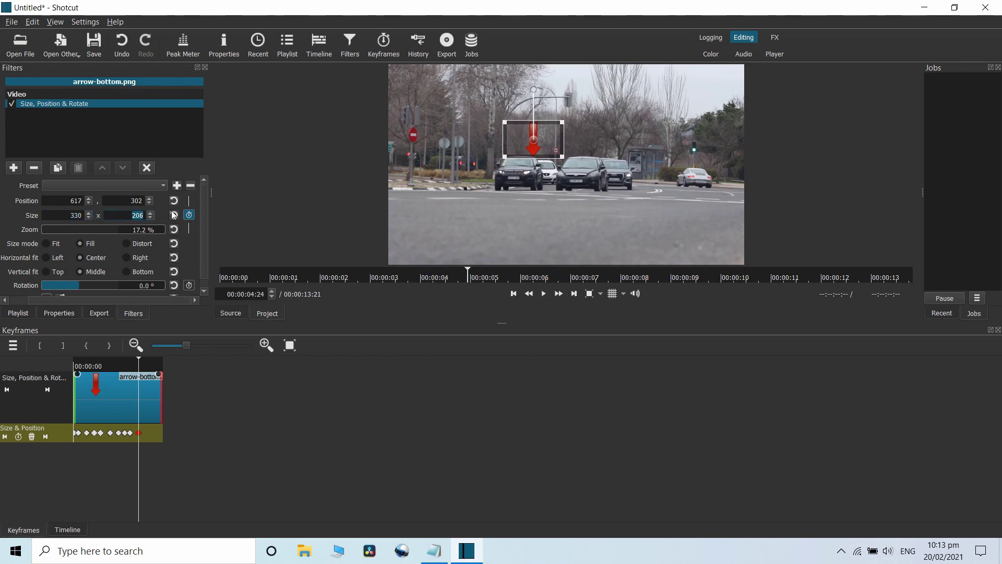
{"action": "left_click_drag", "start_coordinate": [531, 136], "coordinate": [513, 135]}
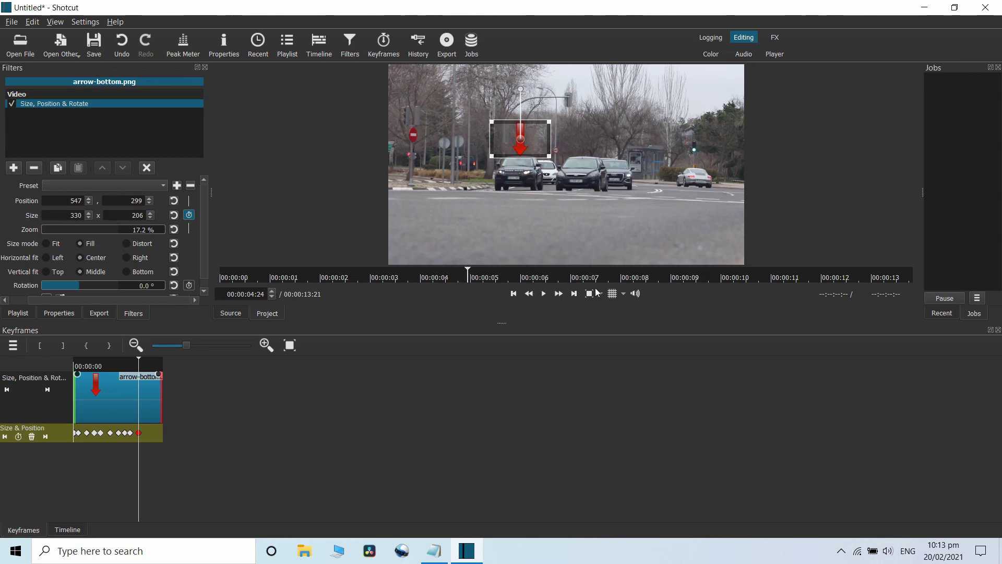
- Keyframe the arrow at 00:00:05:11 with size 333 x 208 and position 470, 281, above the tracked car
{"action": "left_click", "coordinate": [543, 294]}
{"action": "left_click", "coordinate": [543, 294]}
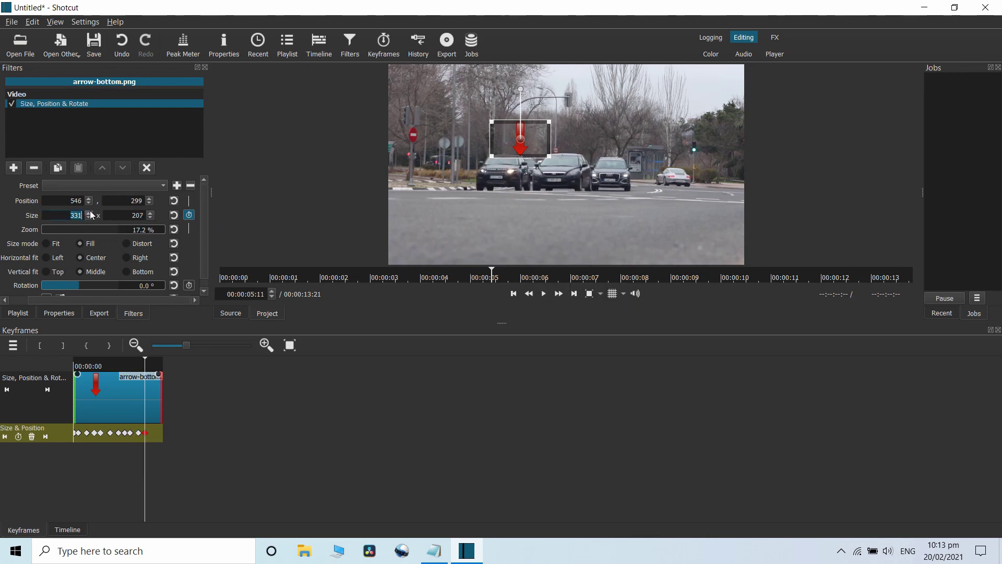
{"action": "double_click", "coordinate": [140, 215]}
{"action": "left_click_drag", "start_coordinate": [510, 136], "coordinate": [494, 131]}
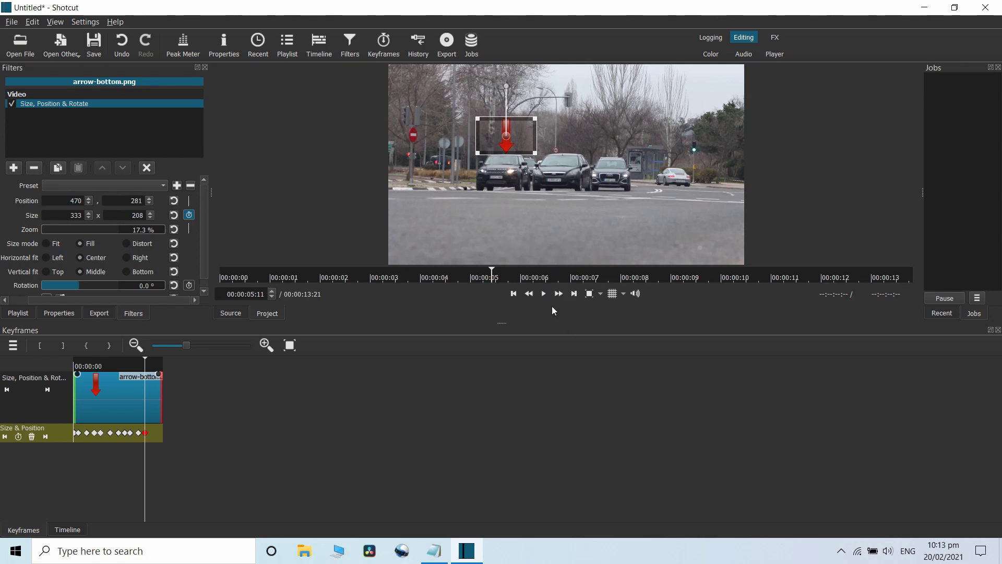
- Keyframe the arrow at 00:00:05:23 with size 339 x 212 and position 360, 262, above the tracked car
{"action": "left_click", "coordinate": [544, 295]}
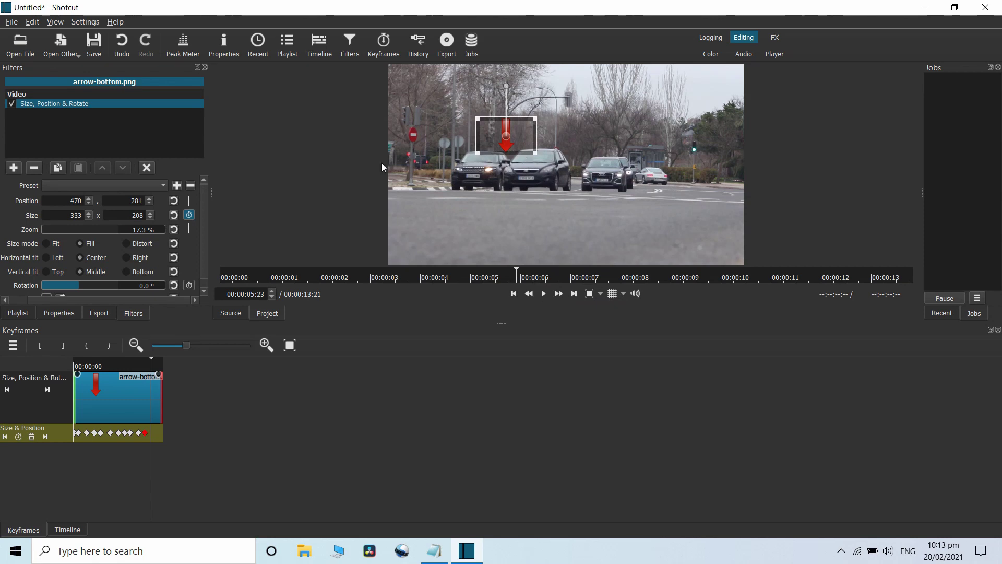
{"action": "left_click", "coordinate": [89, 212]}
{"action": "left_click", "coordinate": [89, 213]}
{"action": "left_click", "coordinate": [150, 213]}
{"action": "left_click", "coordinate": [151, 213]}
{"action": "left_click", "coordinate": [150, 213]}
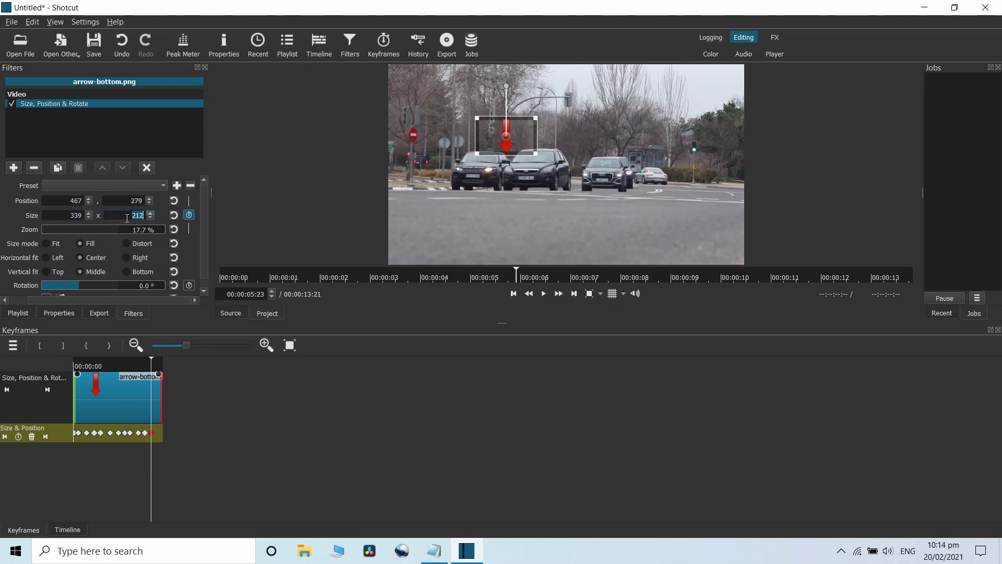
{"action": "left_click_drag", "start_coordinate": [503, 132], "coordinate": [475, 127]}
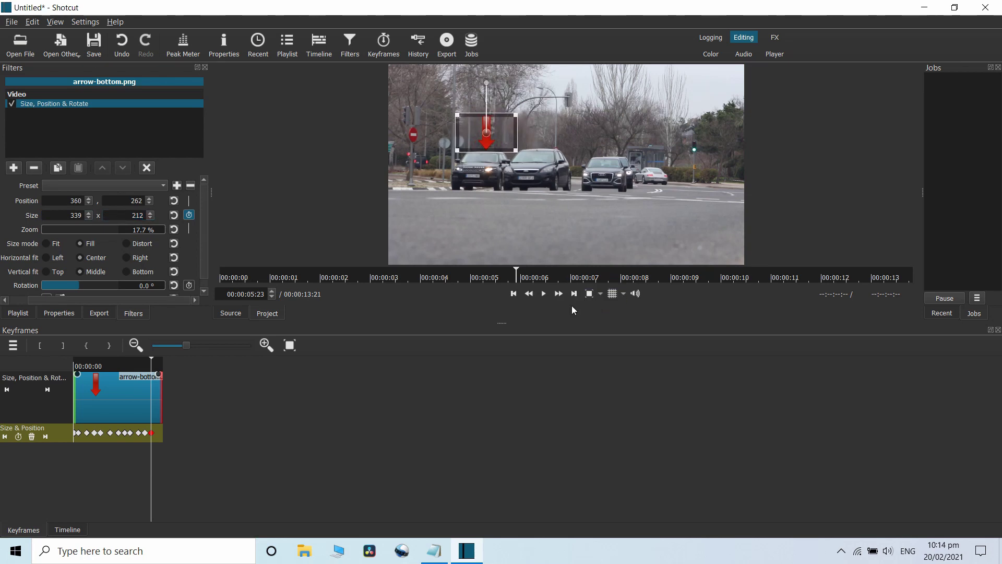
- Keyframe the arrow at 00:00:06:06 with size 342 x 214 and position 257, 241, above the tracked car
{"action": "left_click", "coordinate": [542, 297]}
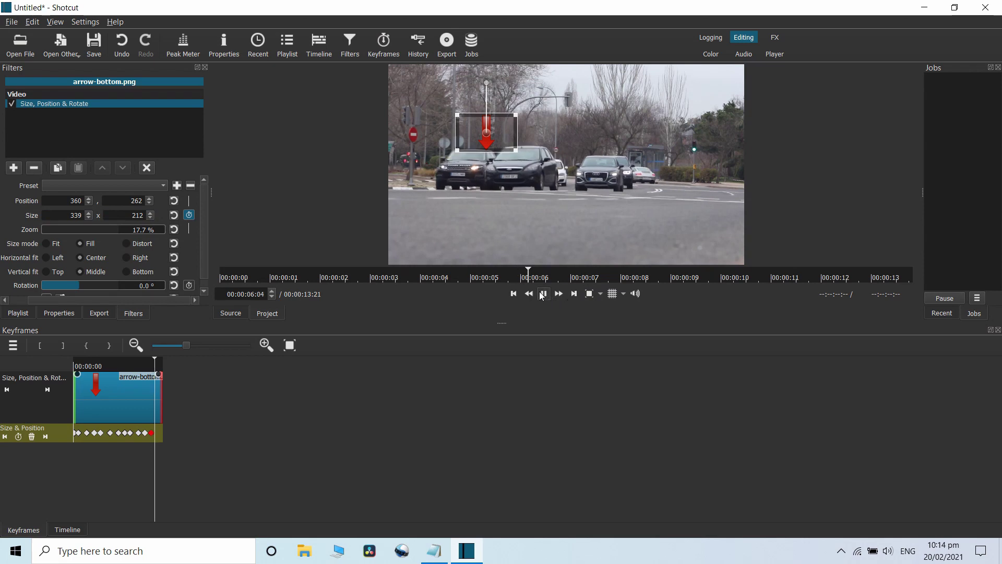
{"action": "left_click", "coordinate": [541, 297]}
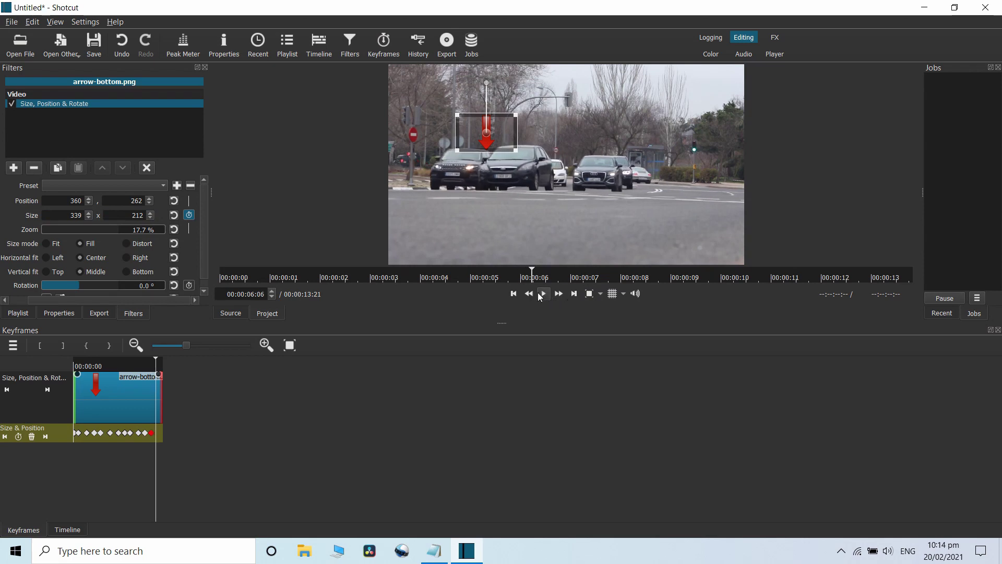
{"action": "double_click", "coordinate": [80, 211]}
{"action": "left_click", "coordinate": [150, 212]}
{"action": "left_click", "coordinate": [89, 213]}
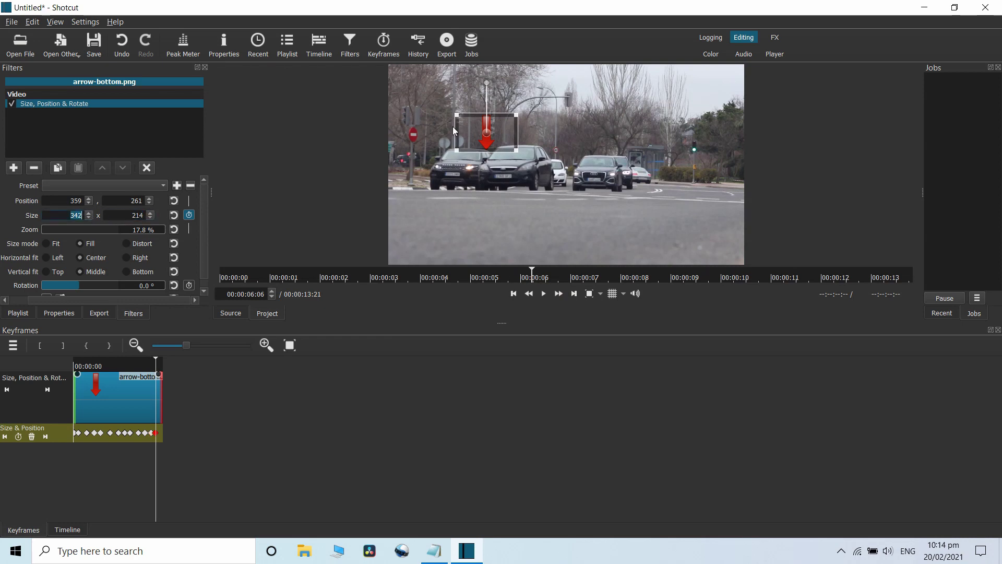
{"action": "left_click_drag", "start_coordinate": [472, 133], "coordinate": [458, 127]}
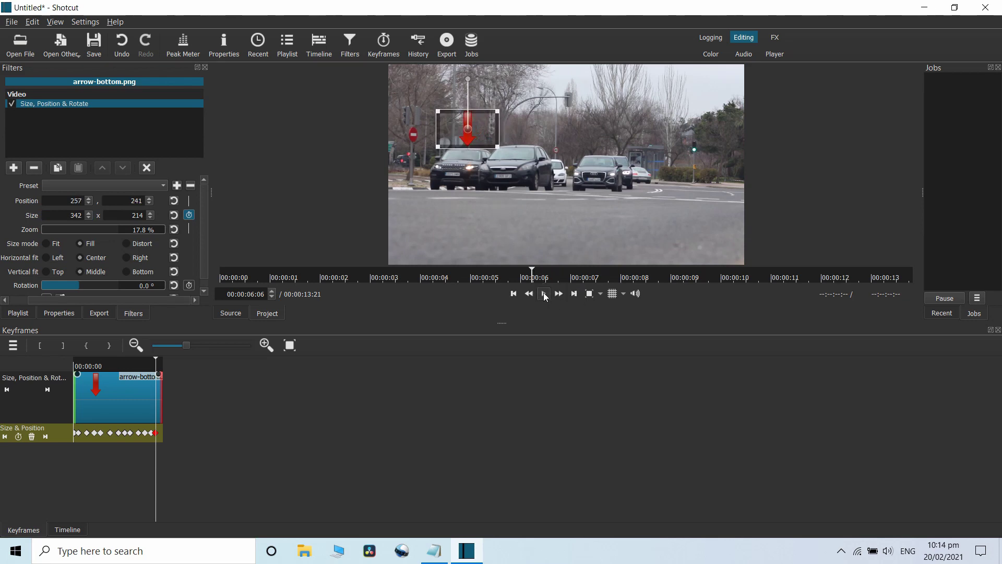
- Keyframe the arrow at 00:00:06:11 with size 346 x 216 and position 180, 220, above the tracked car
{"action": "left_click", "coordinate": [544, 294]}
{"action": "left_click", "coordinate": [544, 294]}
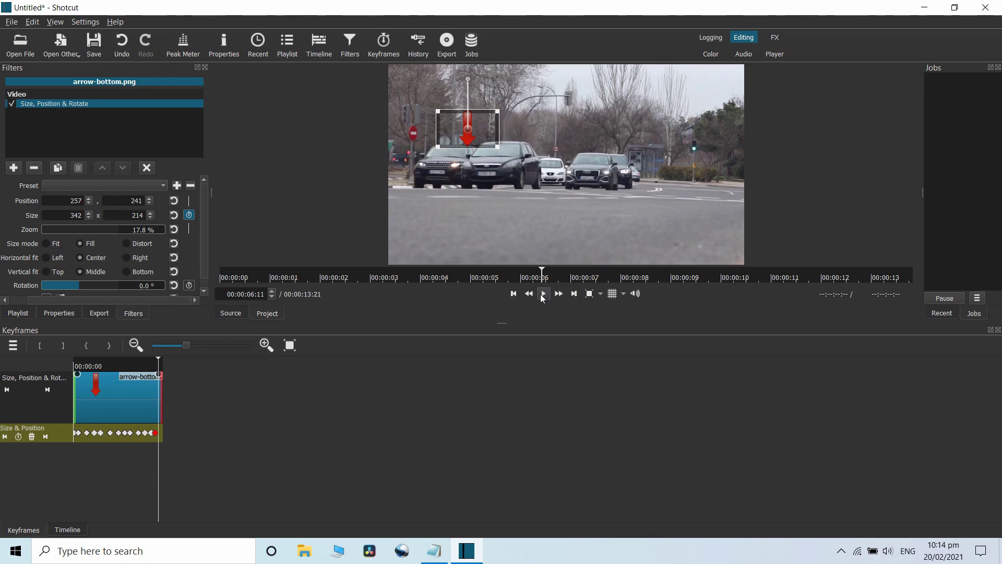
{"action": "left_click", "coordinate": [89, 213]}
{"action": "left_click", "coordinate": [89, 213]}
{"action": "left_click", "coordinate": [90, 213]}
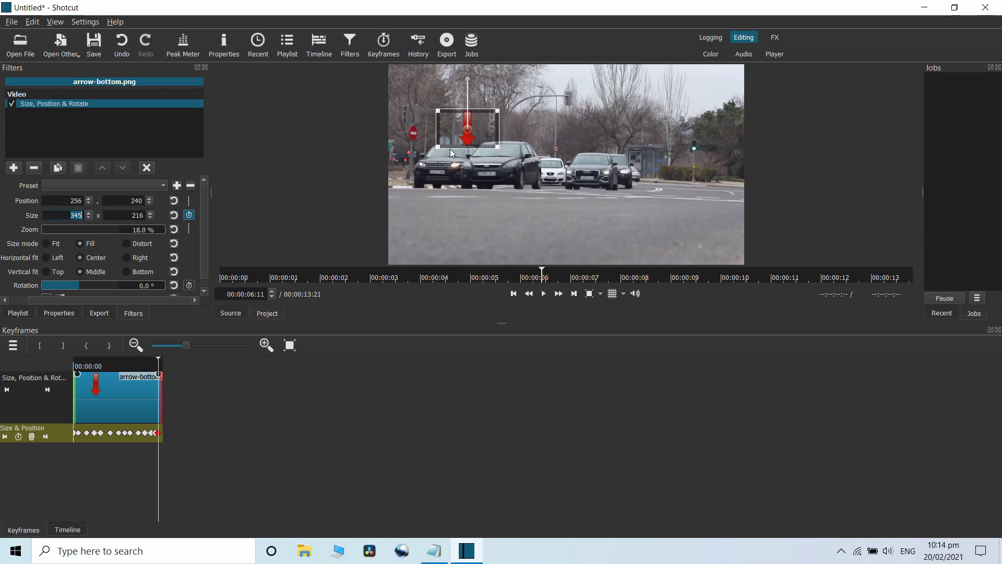
{"action": "left_click_drag", "start_coordinate": [463, 126], "coordinate": [445, 122]}
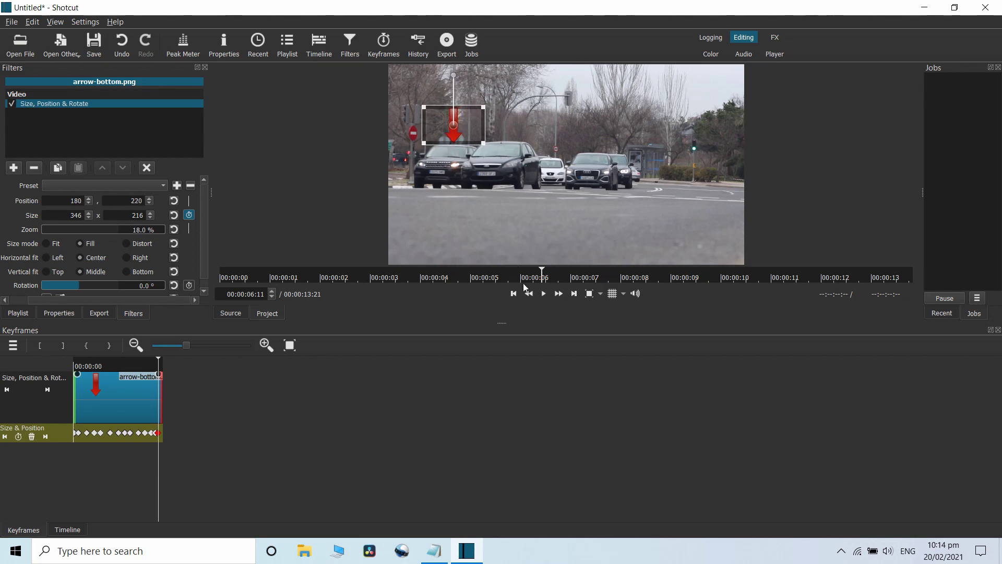
- Keyframe the arrow at 00:00:06:18 with size 350 x 219 and position 26, 204, above the tracked car
{"action": "left_click", "coordinate": [544, 294]}
{"action": "left_click", "coordinate": [543, 294]}
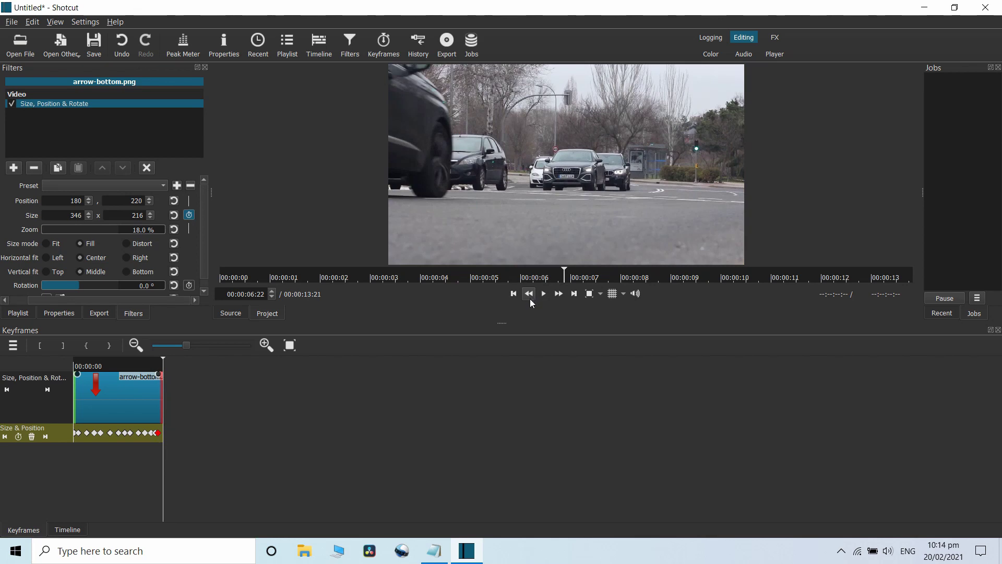
{"action": "left_click", "coordinate": [529, 294]}
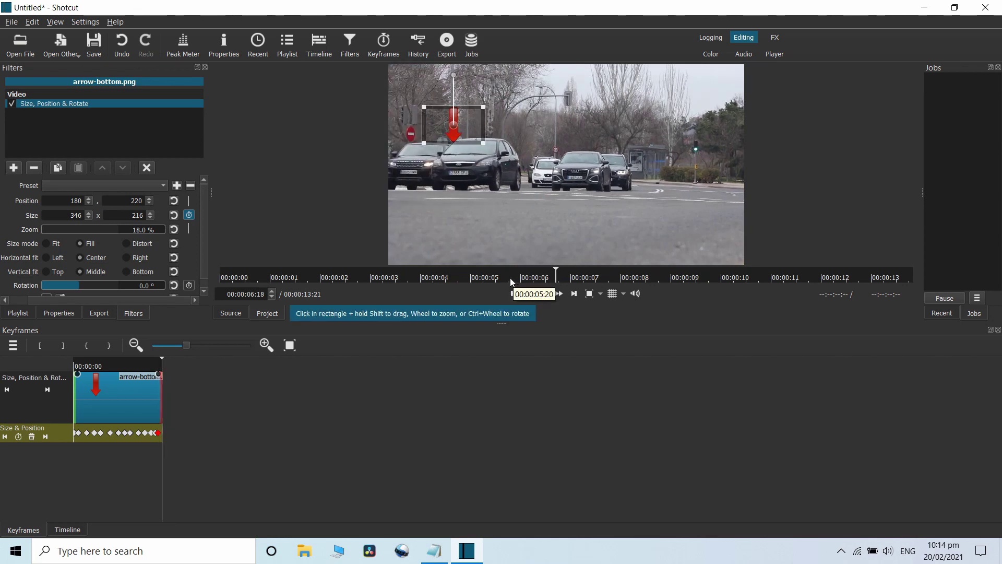
{"action": "left_click", "coordinate": [88, 216]}
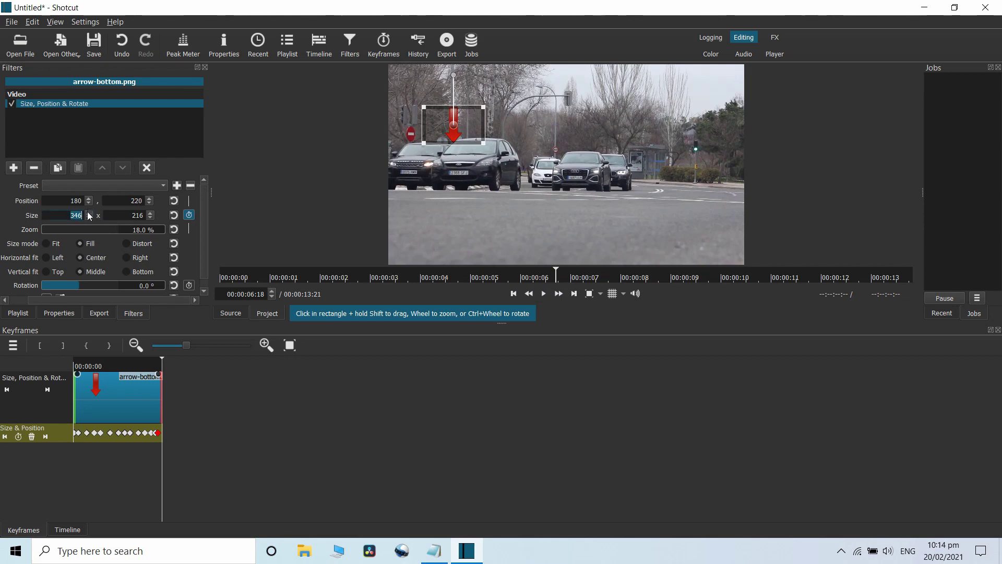
{"action": "key", "text": "Up"}
{"action": "key", "text": "Up"}
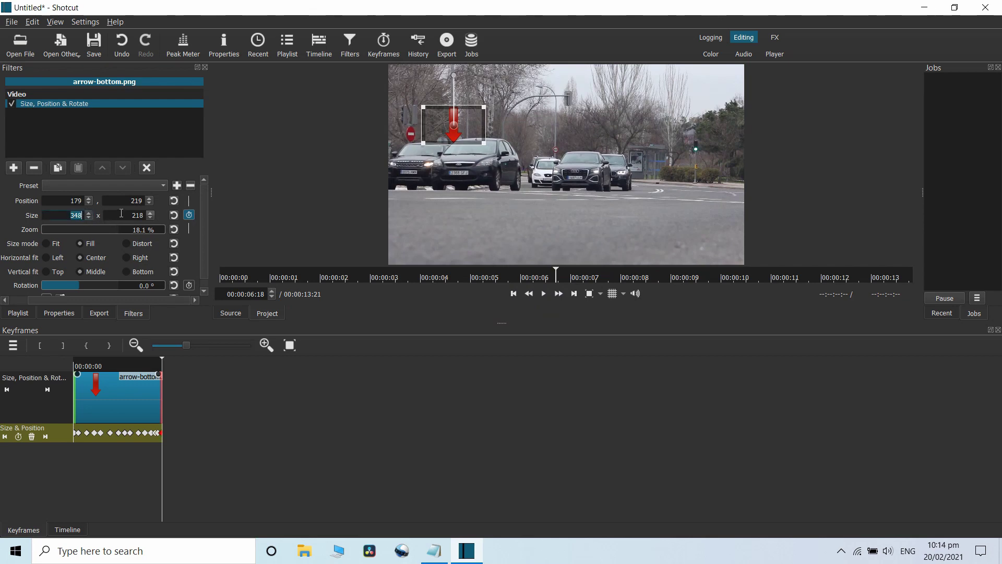
{"action": "left_click", "coordinate": [151, 214]}
{"action": "left_click_drag", "start_coordinate": [456, 125], "coordinate": [415, 123]}
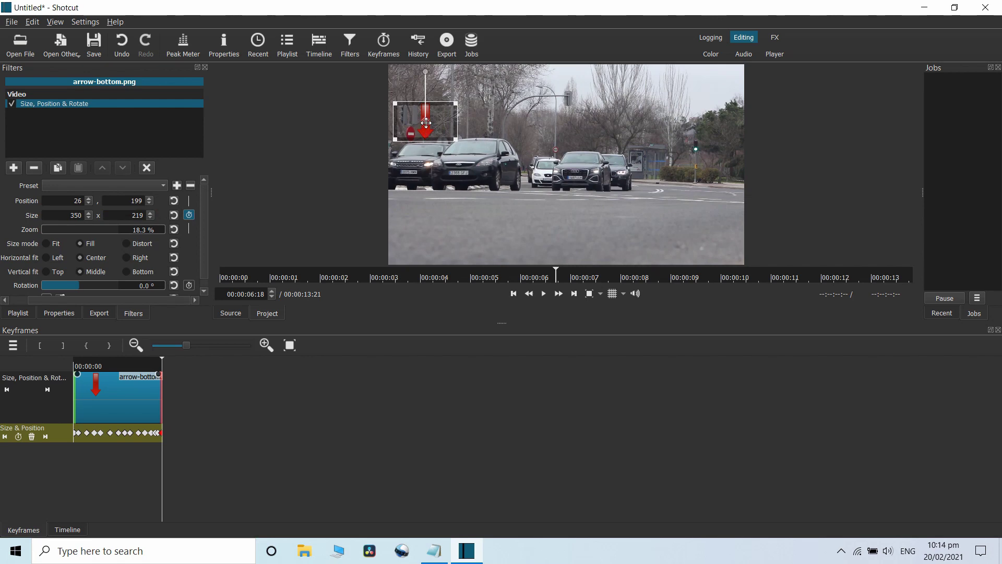
{"action": "left_click_drag", "start_coordinate": [427, 132], "coordinate": [427, 134]}
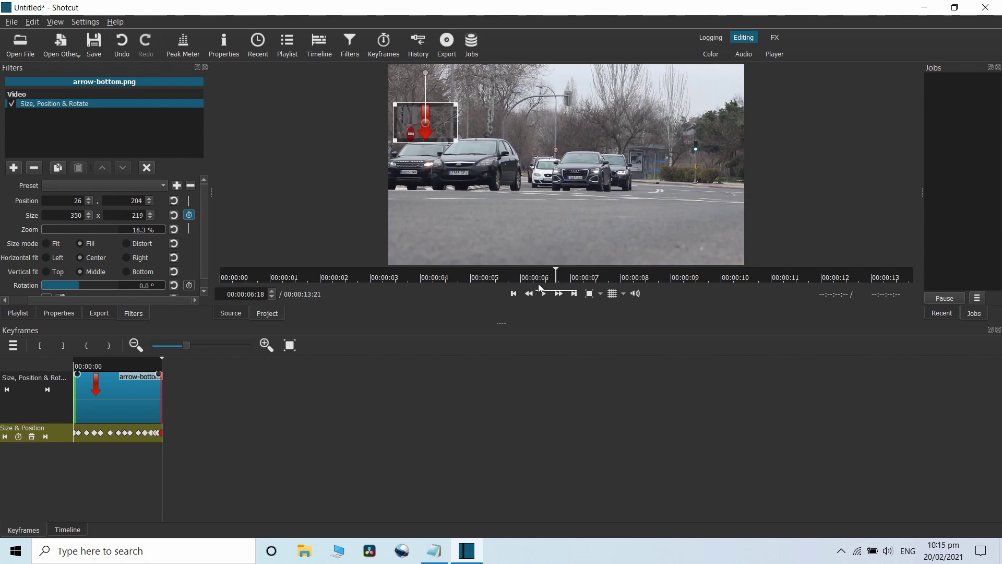
- Examine the frames just after the last keyframe to check where the arrow clip ends relative to the tracked car
{"action": "left_click", "coordinate": [547, 294]}
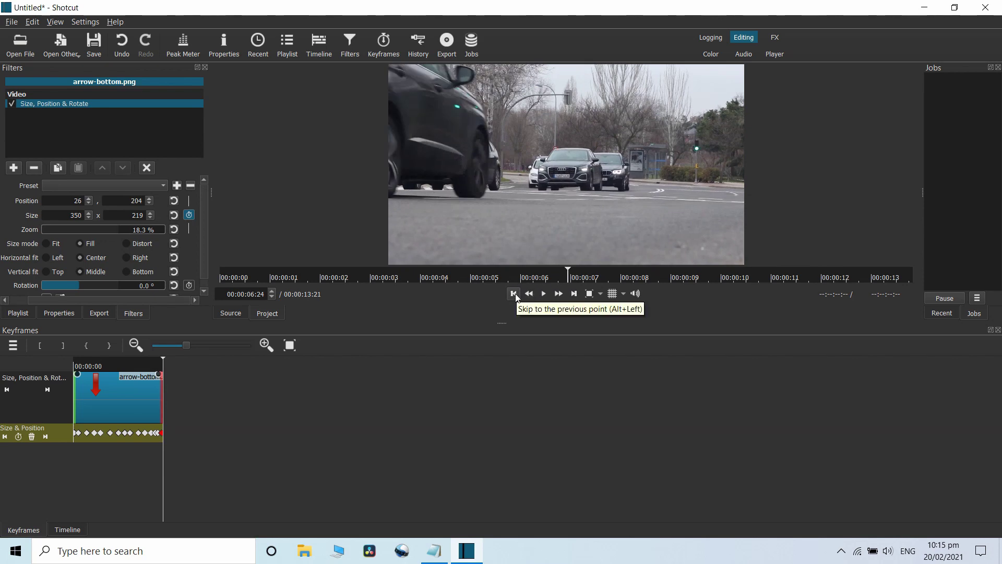
{"action": "key", "text": "Left"}
{"action": "key", "text": "Left"}
{"action": "key", "text": "Left"}
{"action": "key", "text": "Left"}
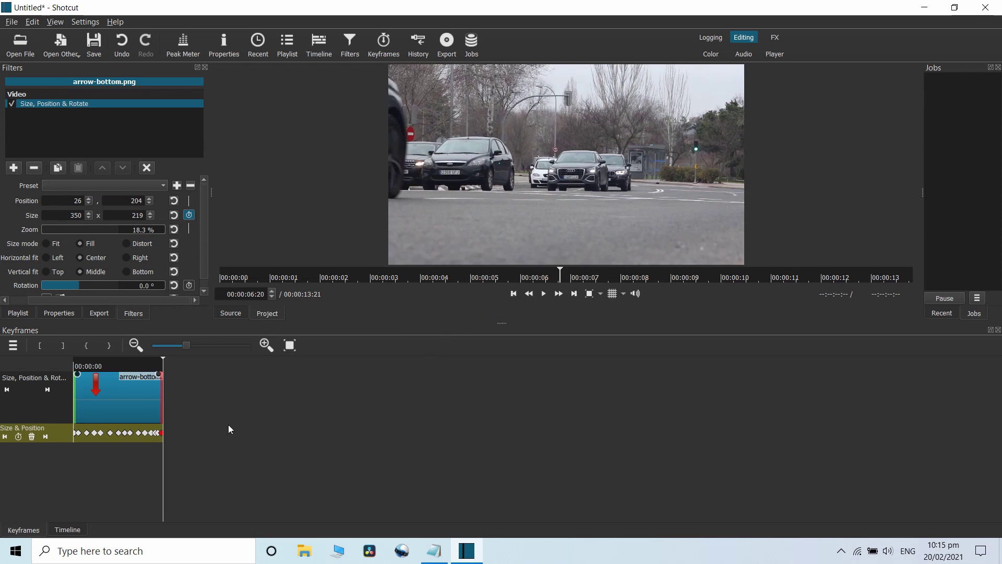
{"action": "key", "text": "Left"}
{"action": "key", "text": "Right"}
- Show the timeline and play the project from the beginning to check how the arrow follows the car
{"action": "left_click", "coordinate": [66, 529]}
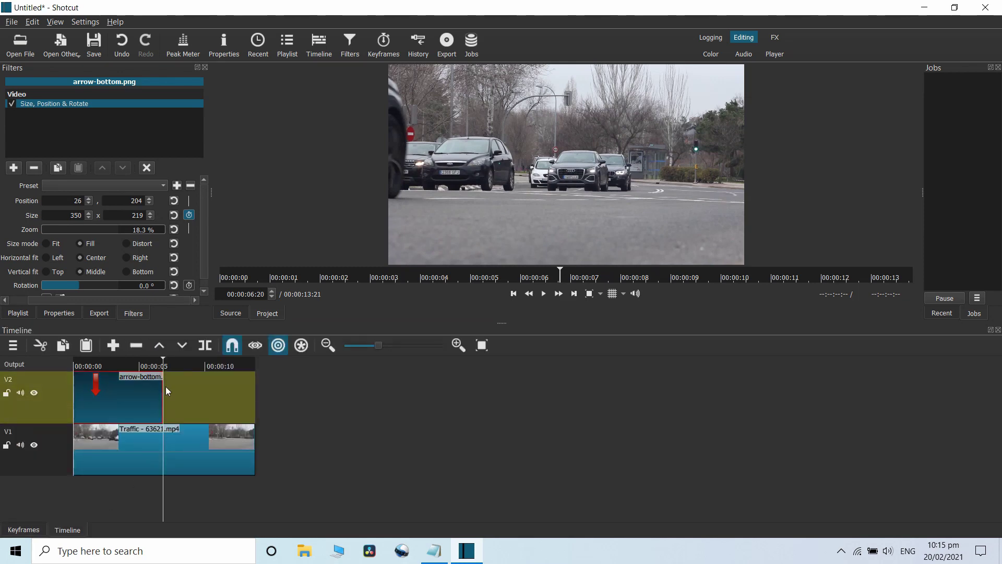
{"action": "left_click", "coordinate": [513, 293]}
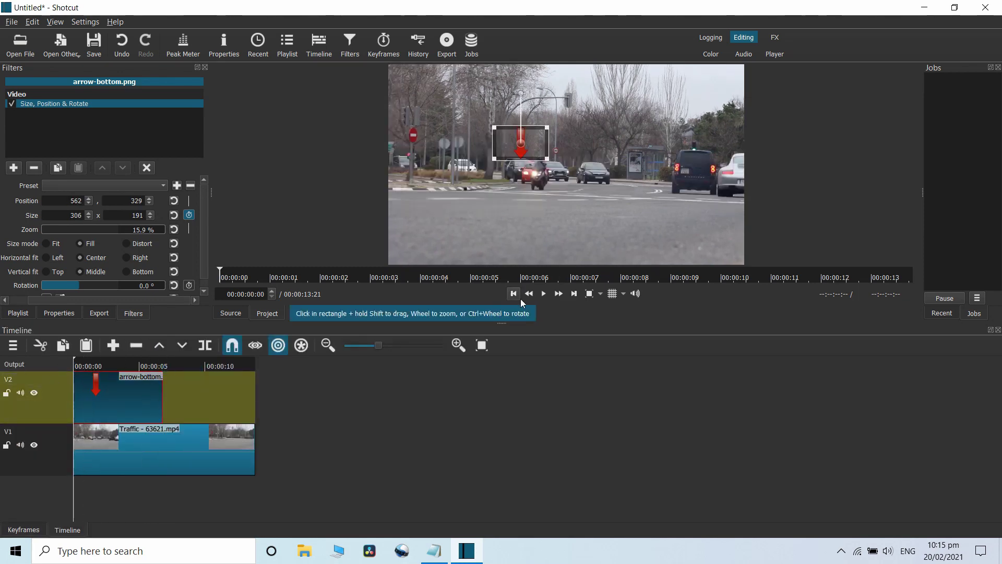
{"action": "left_click", "coordinate": [544, 293]}
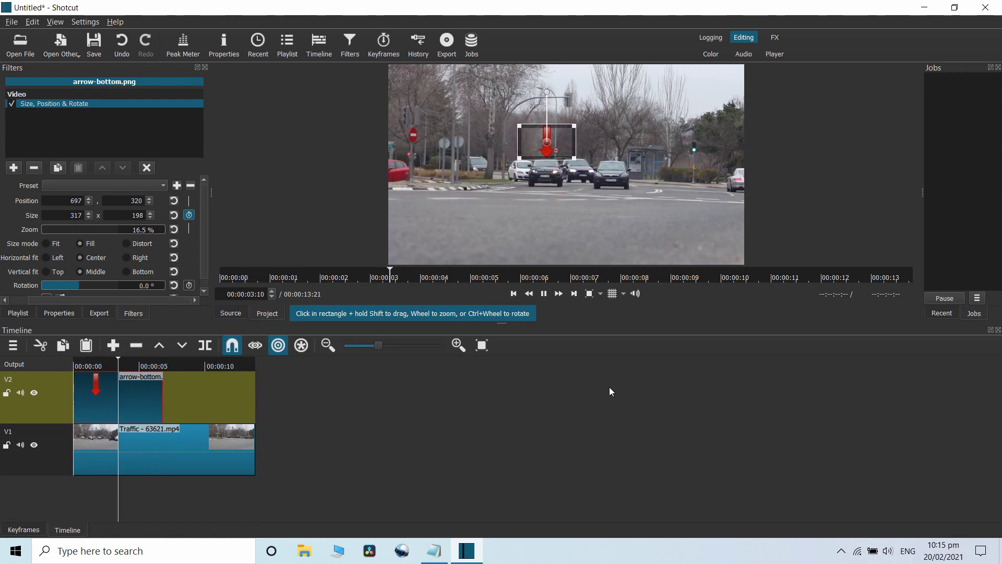
- Select the traffic clip on track V1 at 00:00:09:24 and open the export settings
{"action": "left_click", "coordinate": [199, 470]}
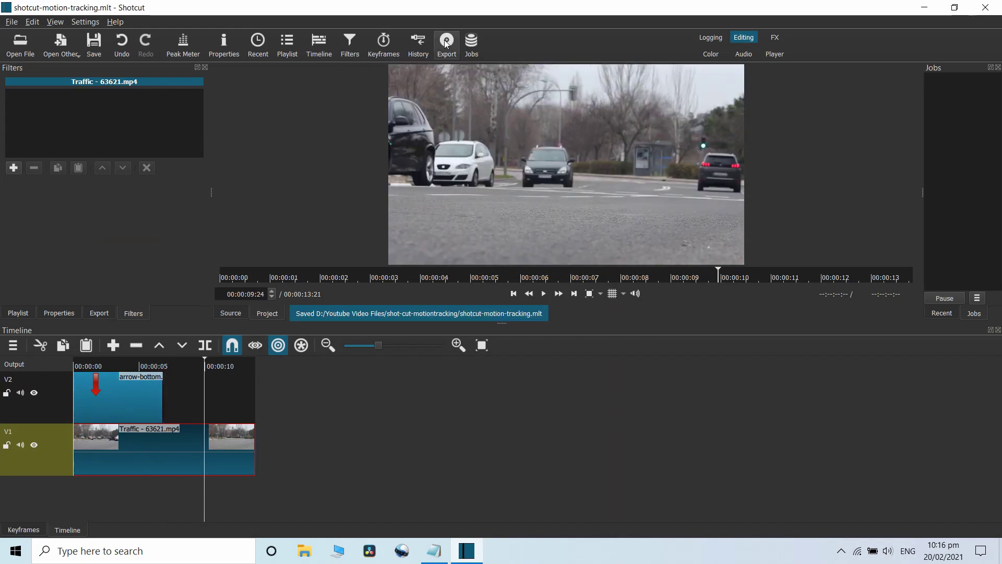
{"action": "left_click", "coordinate": [446, 44]}
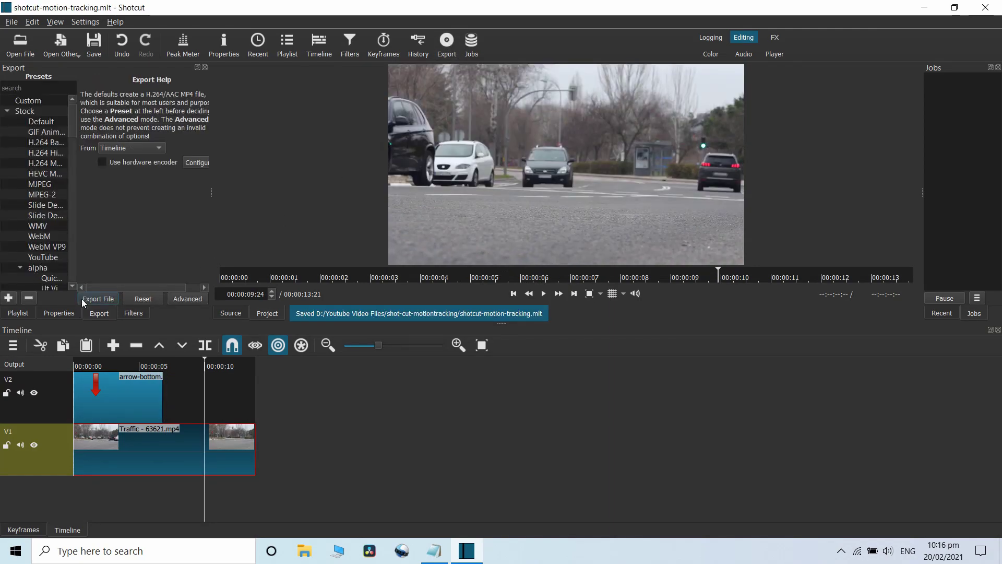